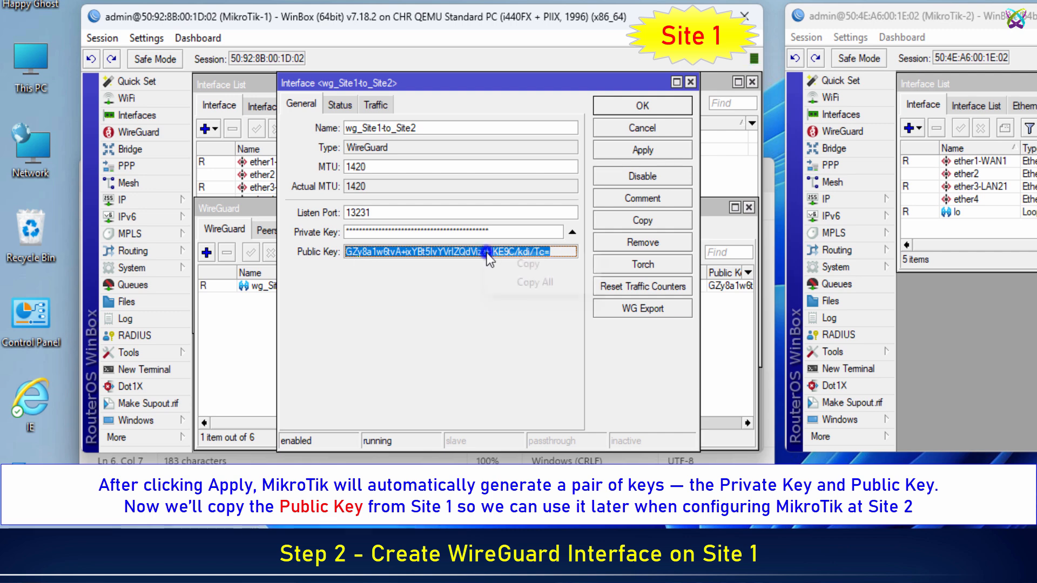
Step: Copy the public key of wg_Site1-to_Site2 into Site 1's Public Key line in the Notepad file WireGuard-VPN-Site-to-Site.txt, and confirm the interface
{"action": "right_click", "coordinate": [487, 252]}
{"action": "left_click", "coordinate": [503, 263]}
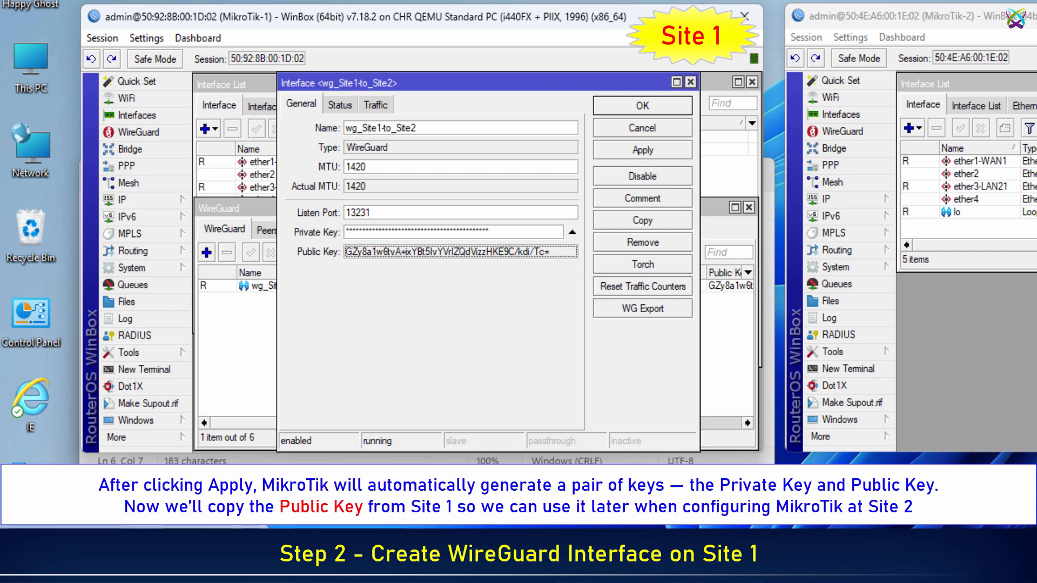
{"action": "key", "text": "alt+Tab"}
{"action": "left_click", "coordinate": [232, 302]}
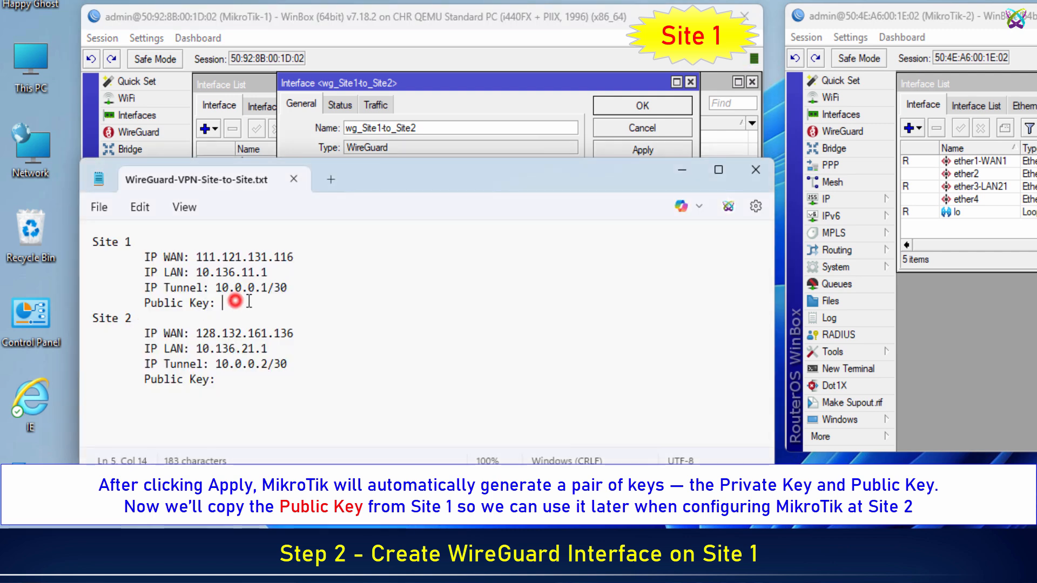
{"action": "right_click", "coordinate": [247, 300]}
{"action": "left_click", "coordinate": [296, 424]}
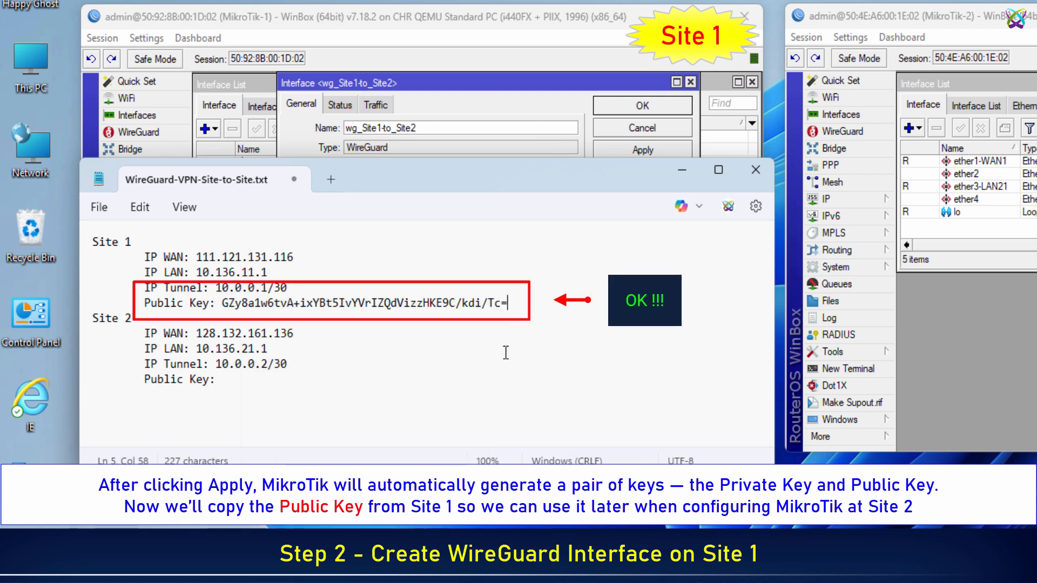
{"action": "left_click", "coordinate": [693, 171]}
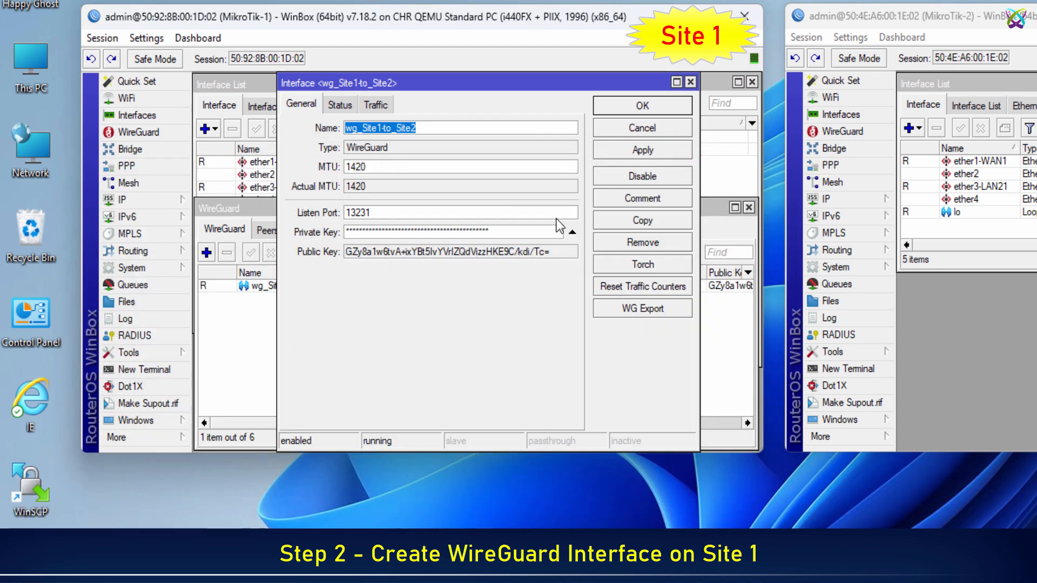
{"action": "left_click", "coordinate": [645, 108]}
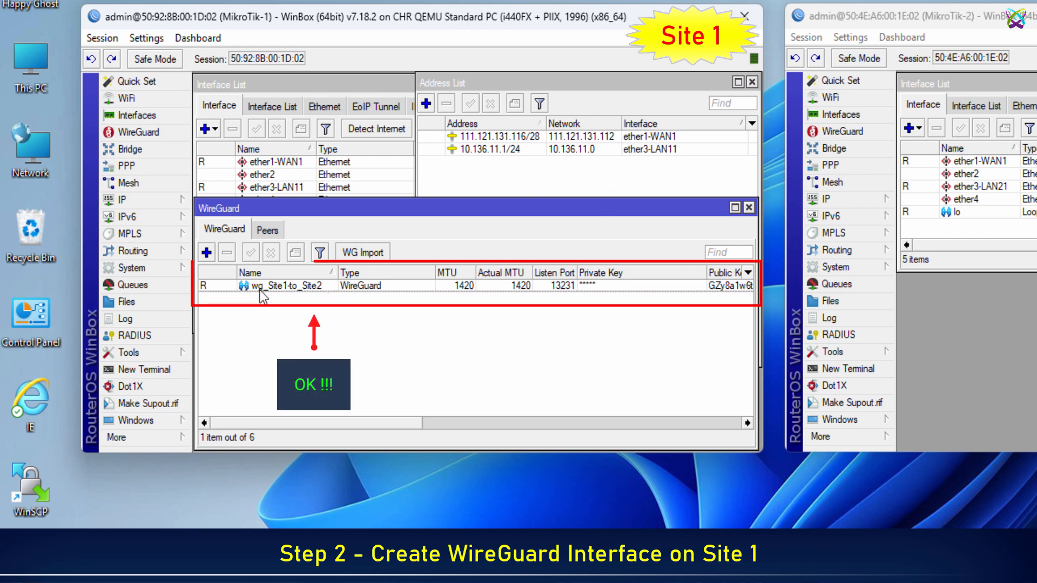
{"action": "left_click", "coordinate": [433, 290]}
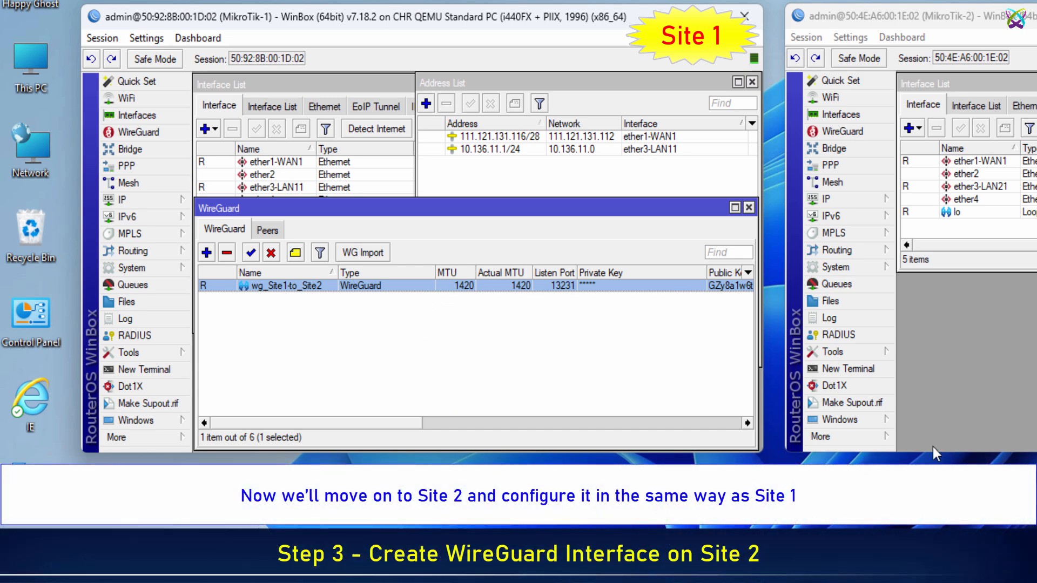
Step: Create a WireGuard interface named wg_Site2-to-Site1 on the Site 2 router and apply it to generate its keys
{"action": "left_click", "coordinate": [1004, 354]}
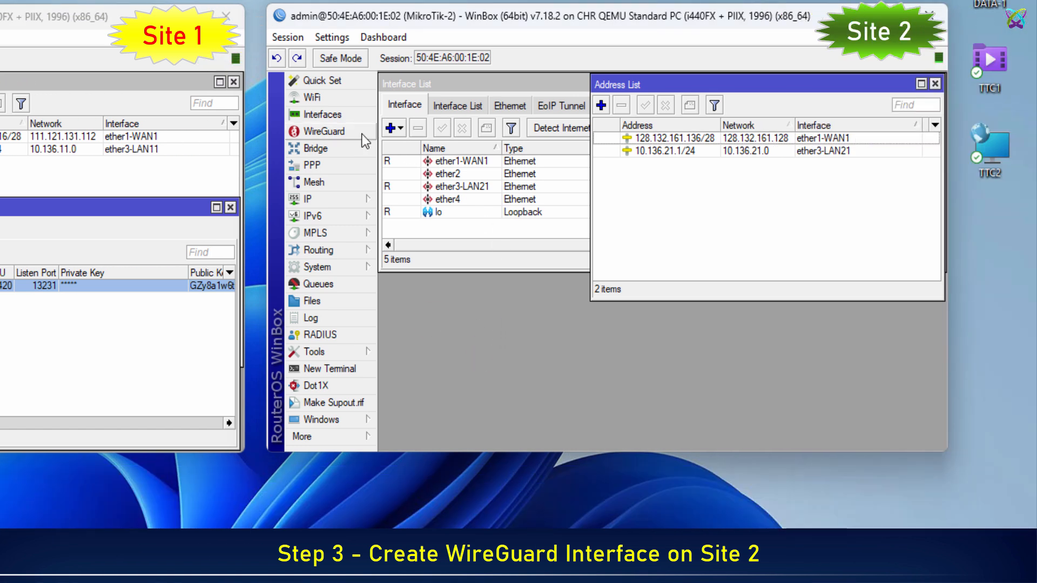
{"action": "left_click", "coordinate": [362, 134]}
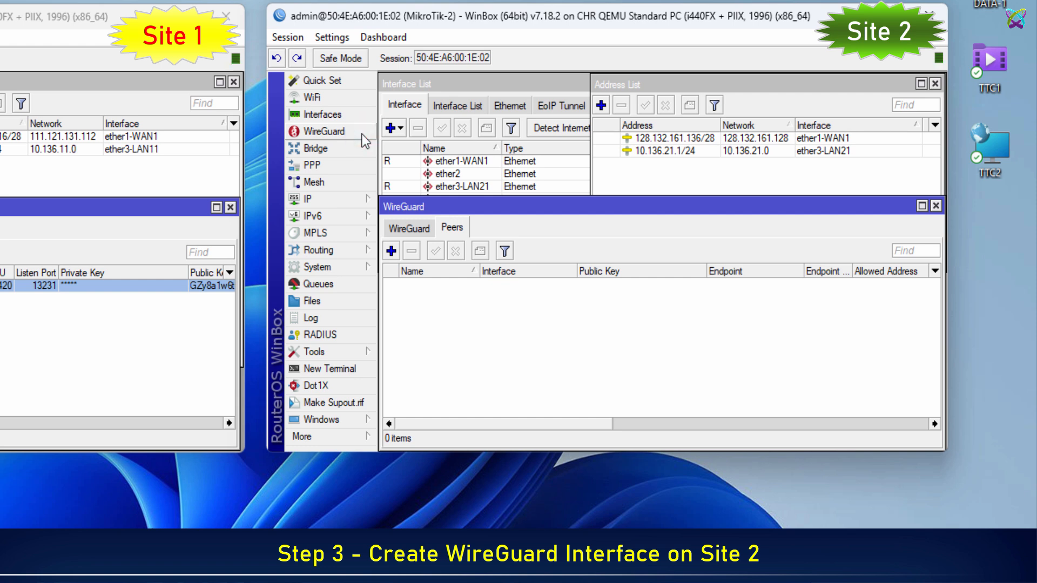
{"action": "left_click", "coordinate": [427, 228]}
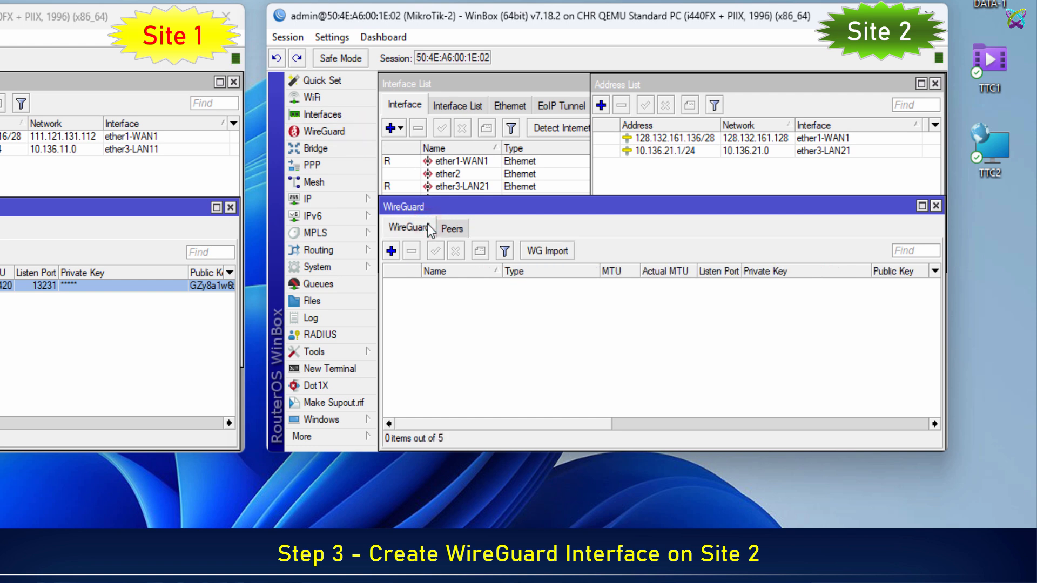
{"action": "left_click", "coordinate": [391, 251]}
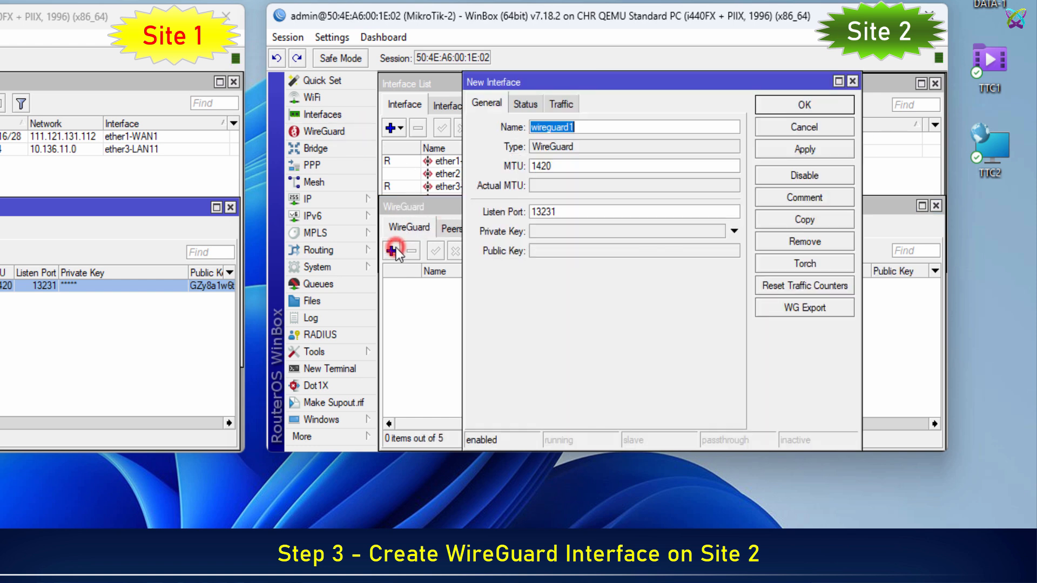
{"action": "type", "text": "wg_Site2-to"}
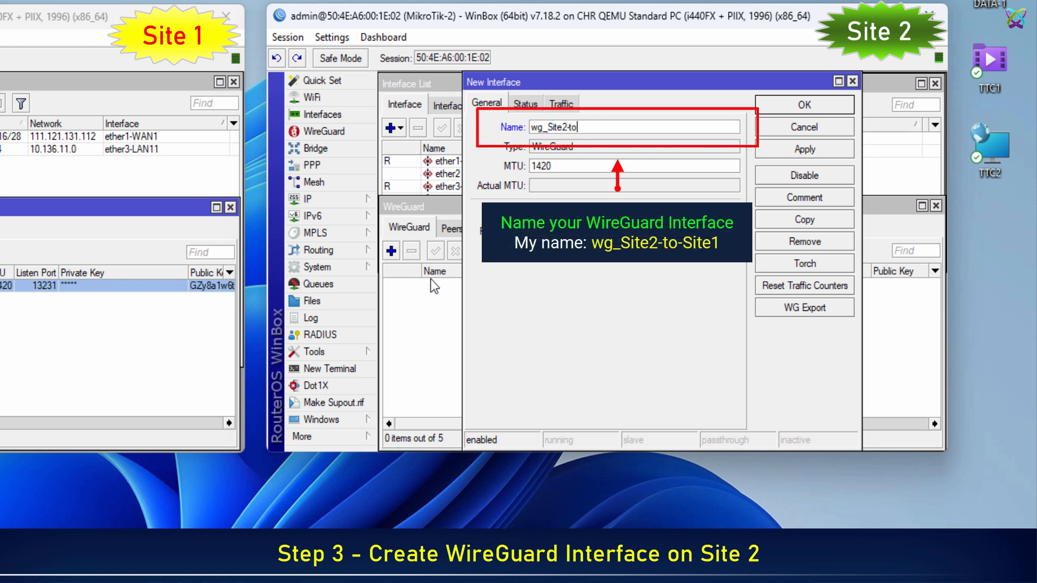
{"action": "type", "text": "-Site1"}
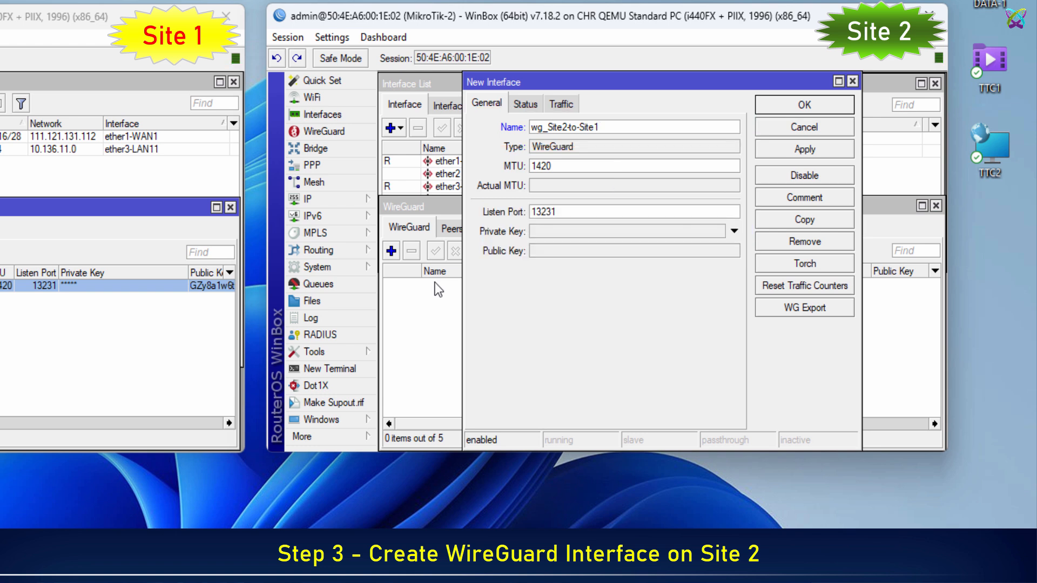
{"action": "left_click", "coordinate": [808, 151]}
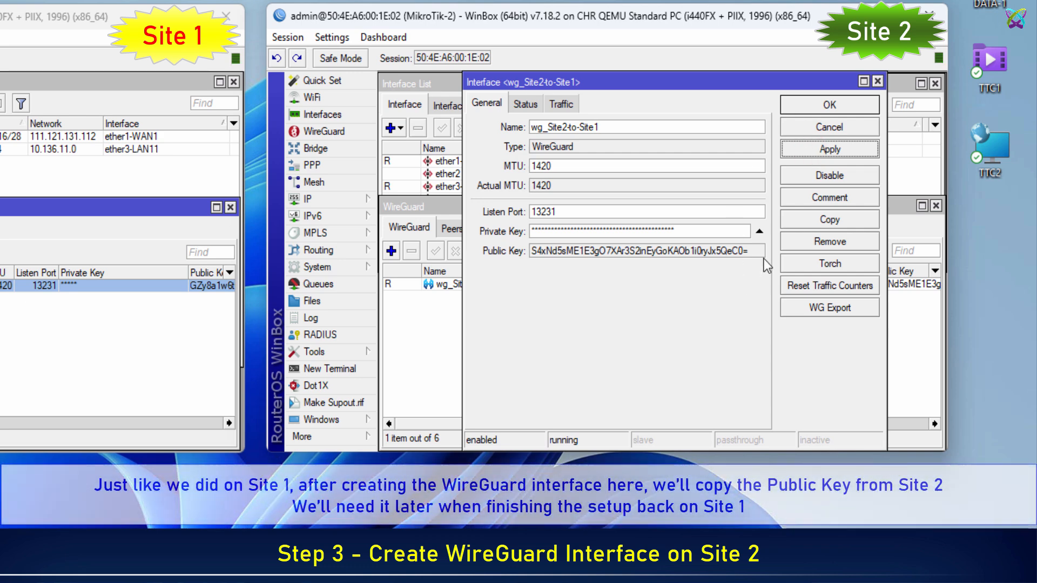
Step: Copy the public key of wg_Site2-to-Site1 into Site 2's Public Key line in the Notepad file, confirm the interface, and widen the Name column
{"action": "double_click", "coordinate": [758, 253]}
{"action": "right_click", "coordinate": [558, 253]}
{"action": "left_click", "coordinate": [573, 265]}
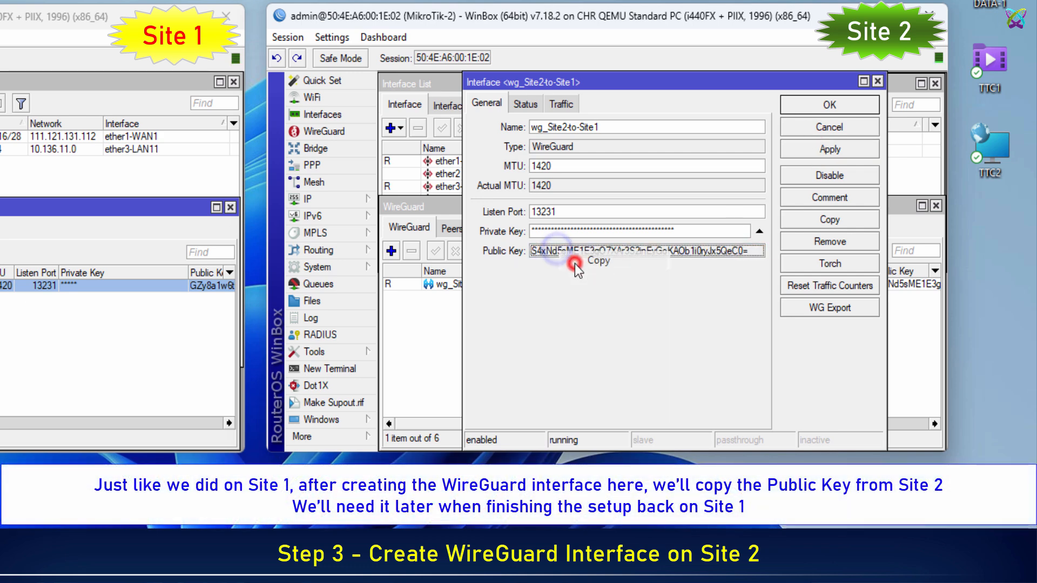
{"action": "key", "text": "alt+Tab"}
{"action": "left_click_drag", "start_coordinate": [43, 175], "coordinate": [746, 187]}
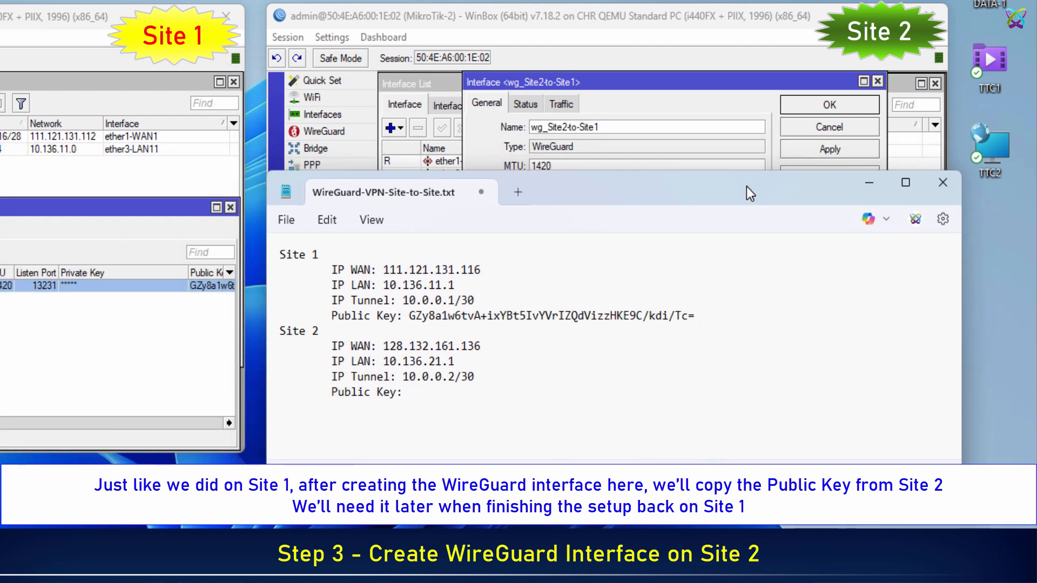
{"action": "right_click", "coordinate": [442, 393]}
{"action": "left_click", "coordinate": [474, 522]}
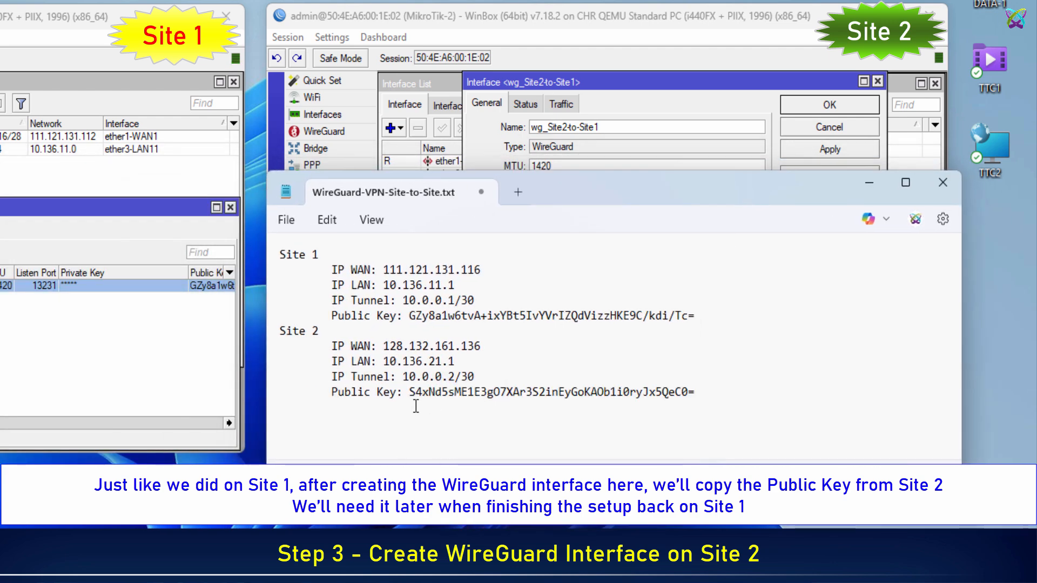
{"action": "left_click", "coordinate": [865, 184]}
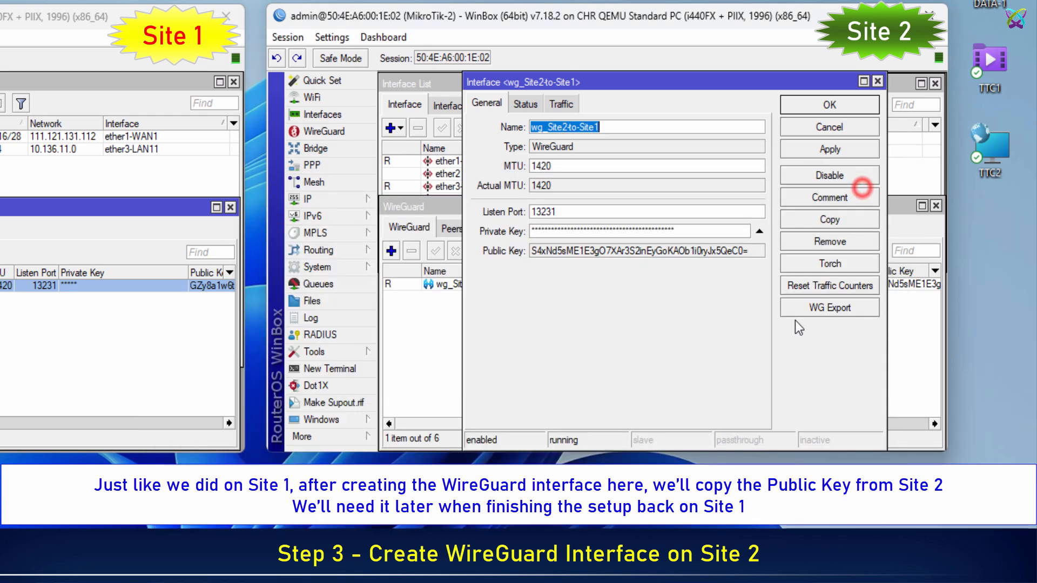
{"action": "left_click", "coordinate": [818, 113]}
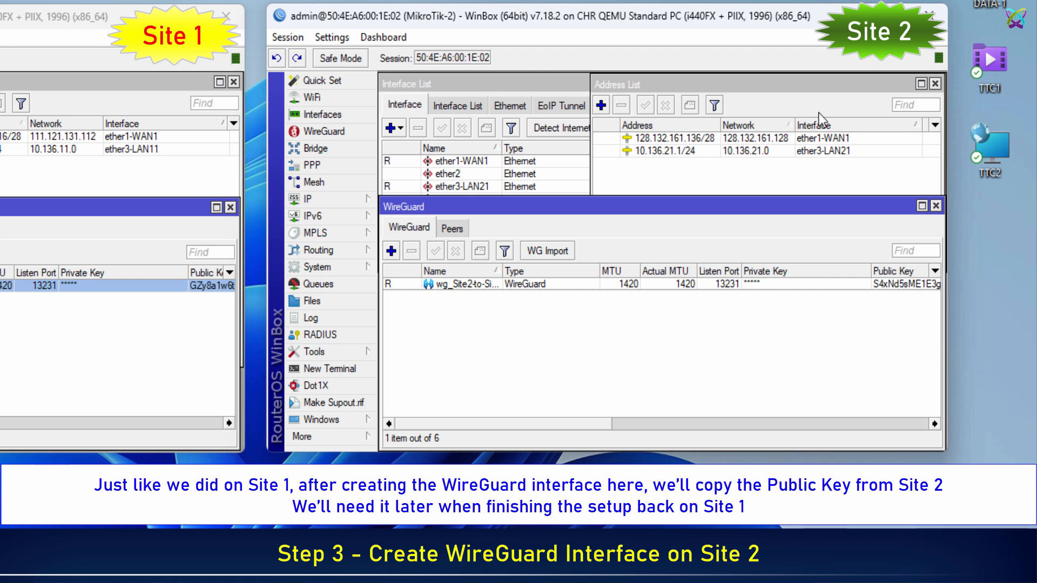
{"action": "left_click_drag", "start_coordinate": [502, 271], "coordinate": [531, 272]}
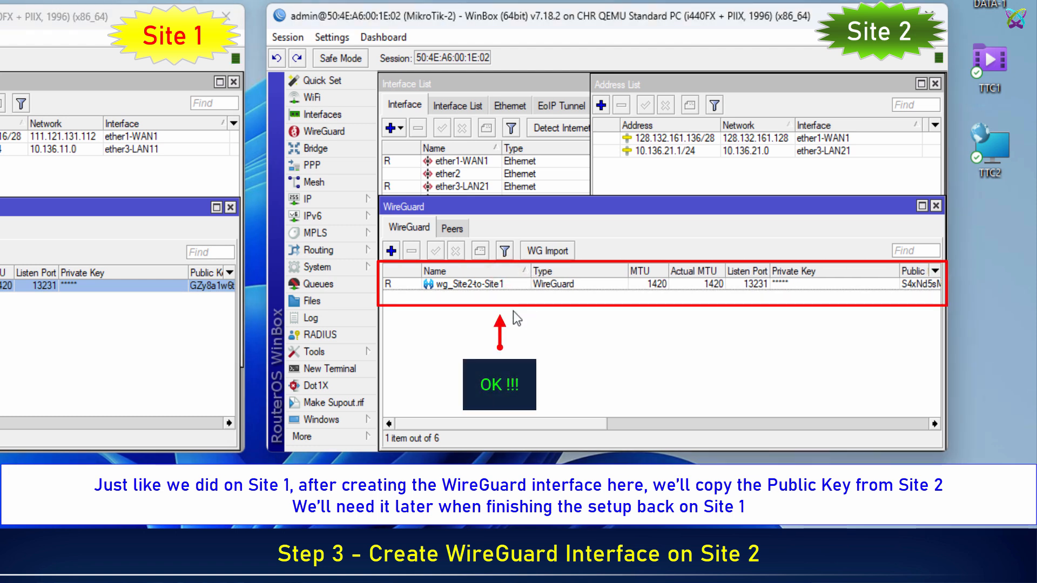
{"action": "left_click", "coordinate": [475, 284]}
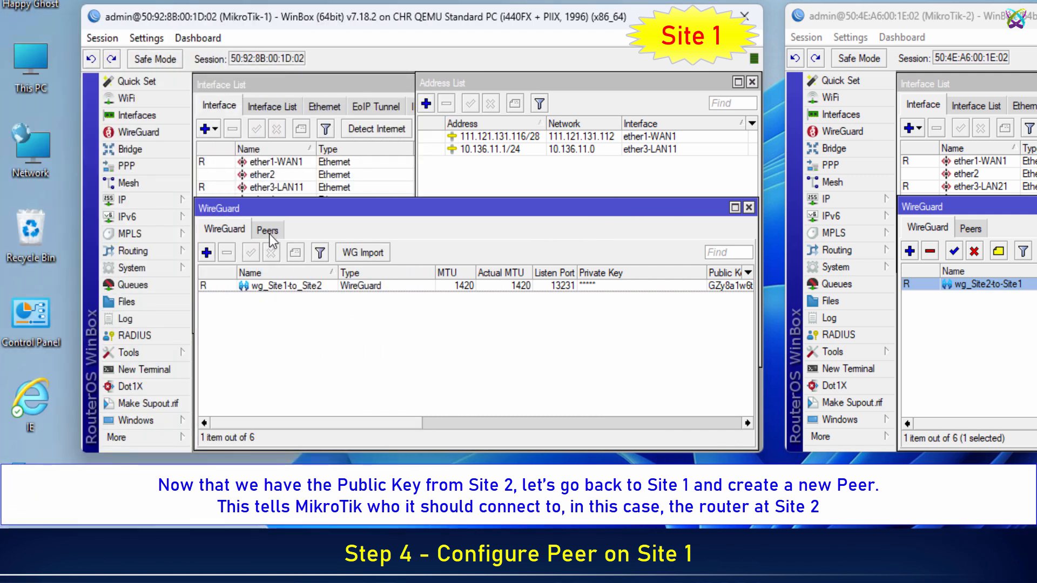
Step: Start a new WireGuard peer on the Site 1 router and name it peer_Site1-to-Site2
{"action": "left_click", "coordinate": [267, 231]}
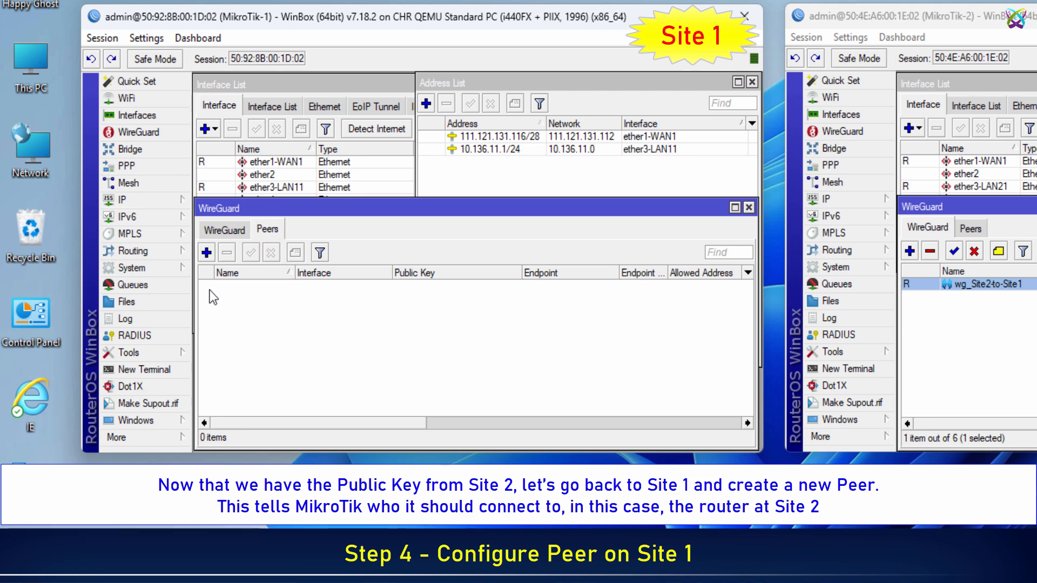
{"action": "left_click", "coordinate": [206, 252]}
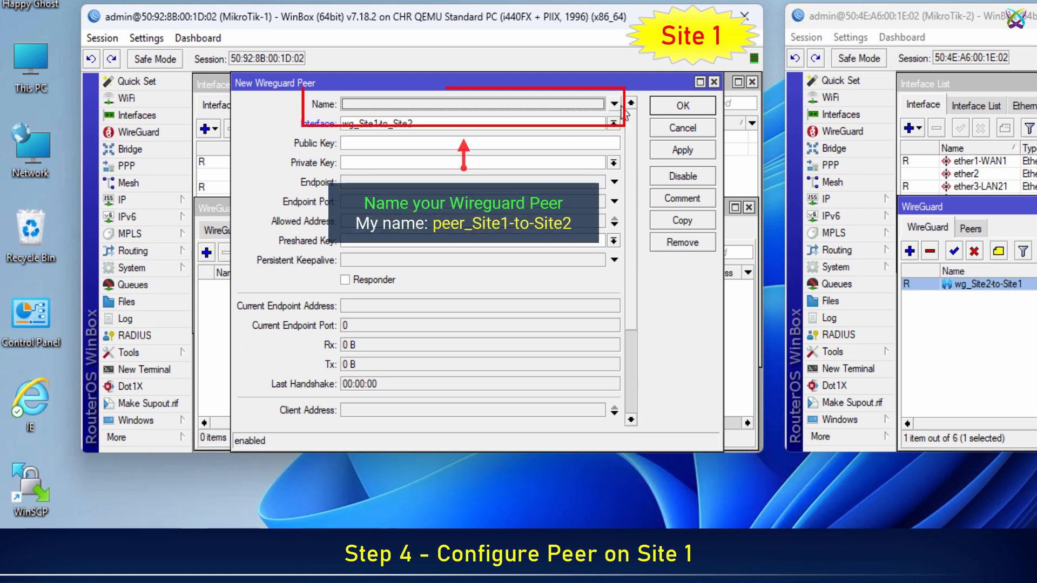
{"action": "left_click", "coordinate": [590, 104]}
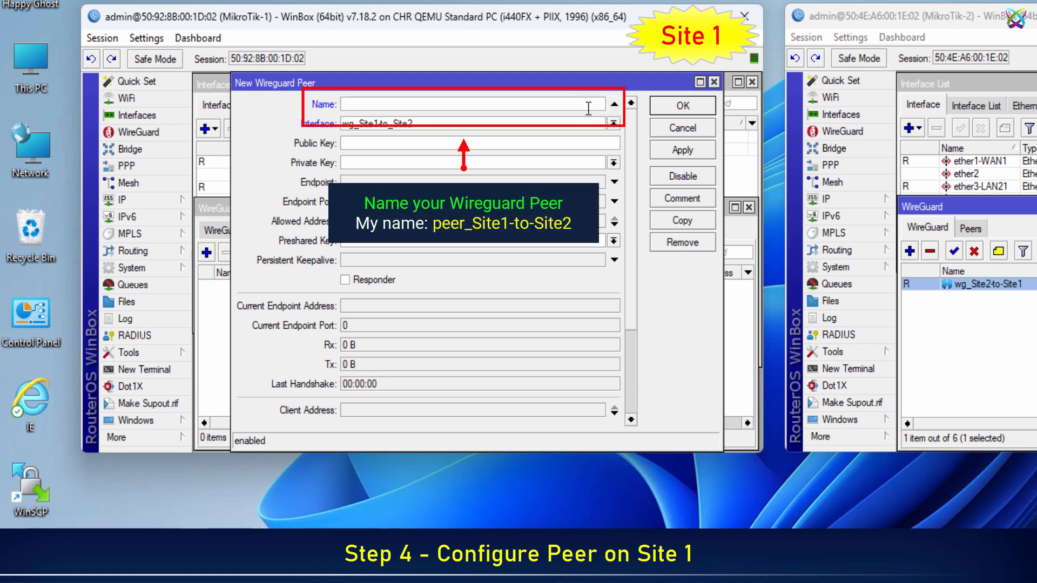
{"action": "type", "text": "peer_Site1-to-Site2"}
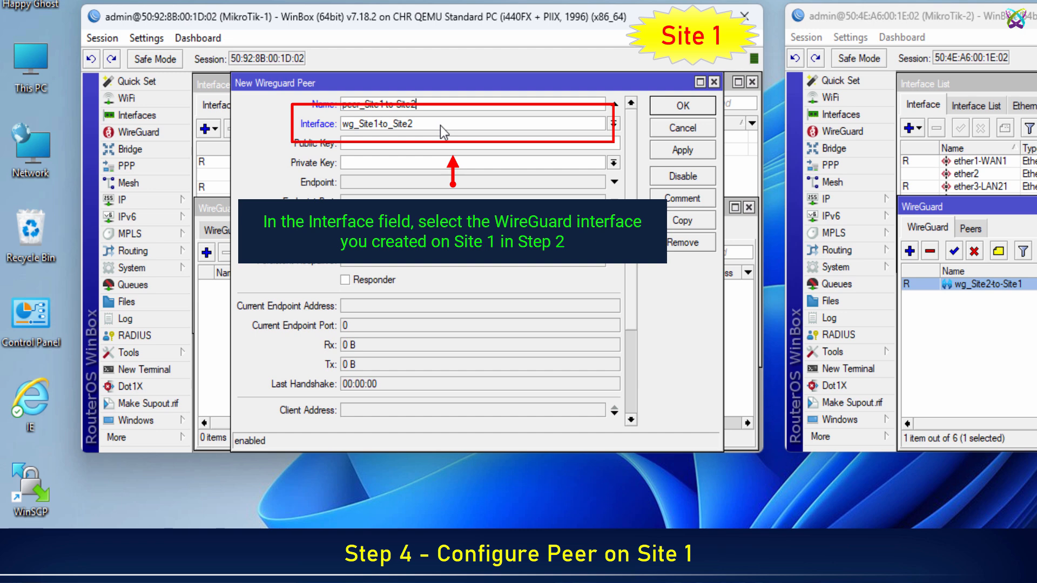
Step: Copy Site 2's public key from the Notepad file into the new peer's Public Key field
{"action": "left_click", "coordinate": [395, 143]}
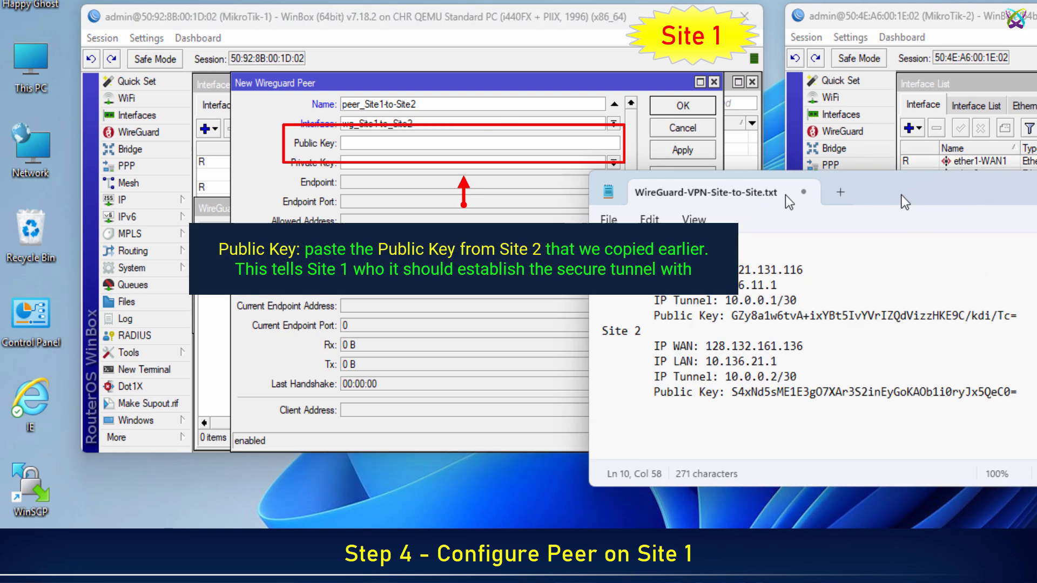
{"action": "left_click_drag", "start_coordinate": [532, 216], "coordinate": [390, 209]}
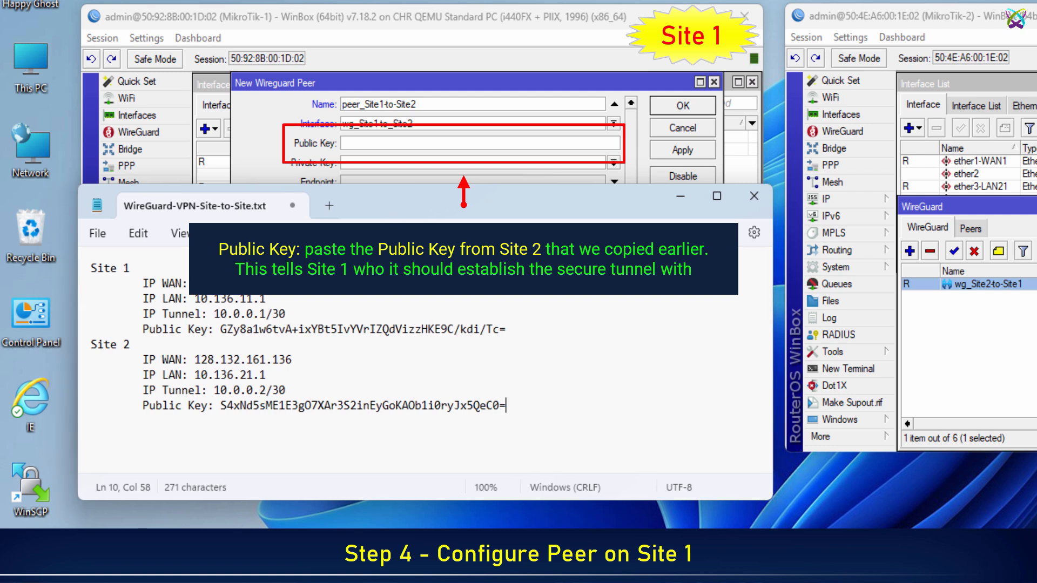
{"action": "left_click_drag", "start_coordinate": [221, 406], "coordinate": [506, 410]}
{"action": "right_click", "coordinate": [501, 412]}
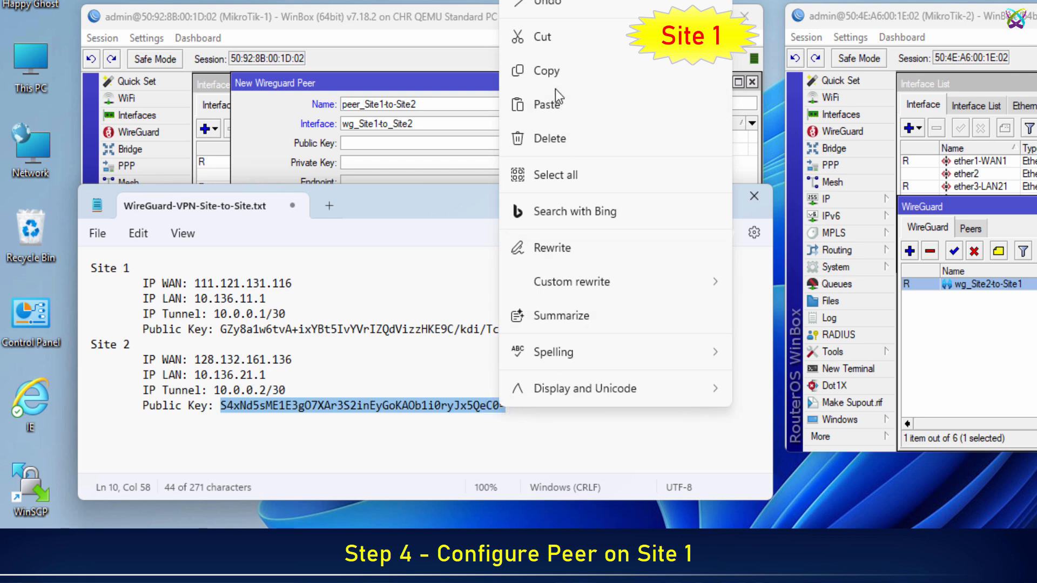
{"action": "left_click", "coordinate": [551, 71]}
{"action": "left_click", "coordinate": [438, 145]}
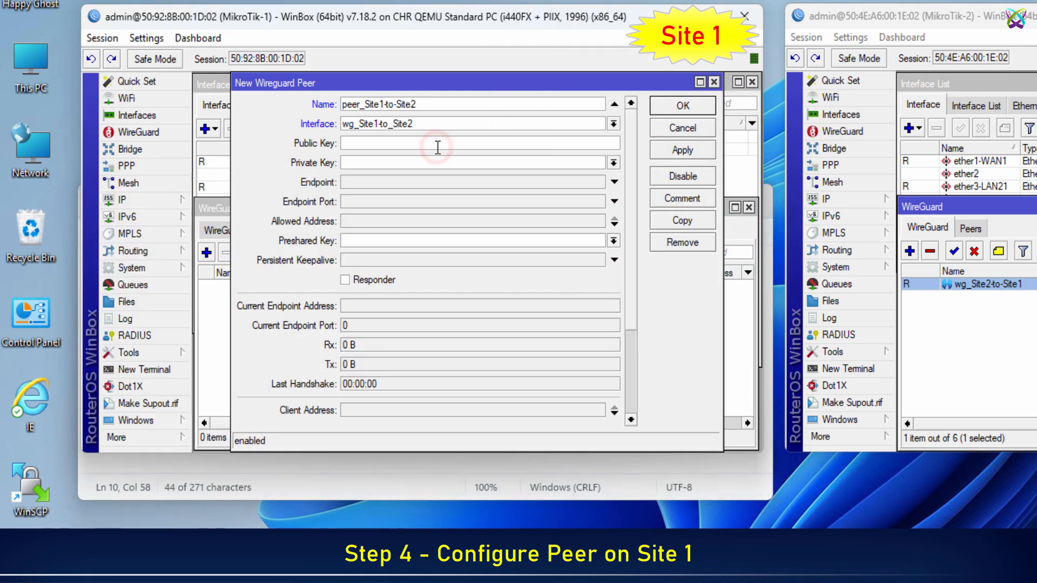
{"action": "key", "text": "ctrl+v"}
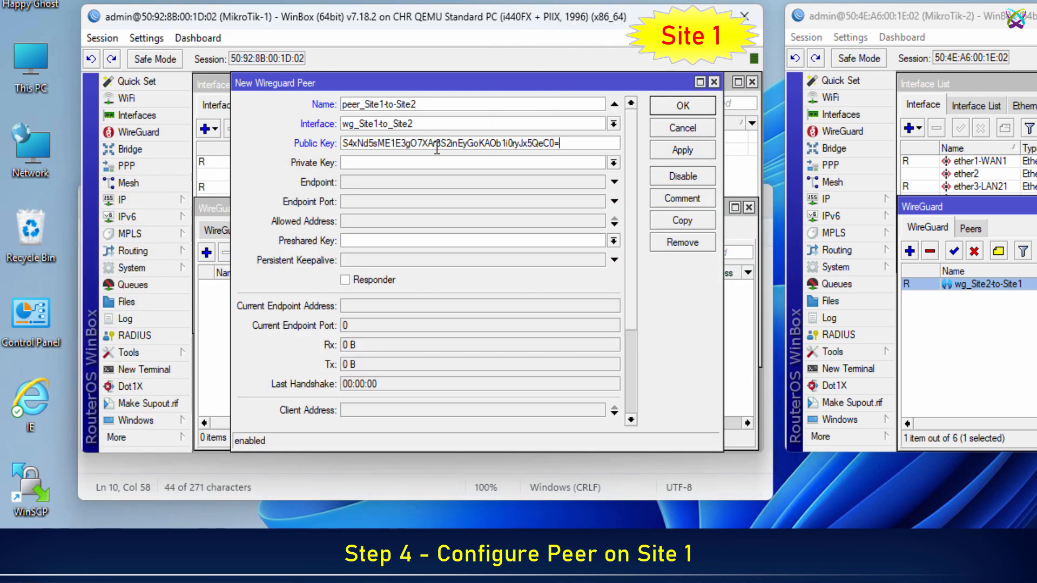
Step: Set the peer's endpoint to Site 2's WAN IP 128.132.161.136, copied from the Notepad file
{"action": "left_click", "coordinate": [377, 180]}
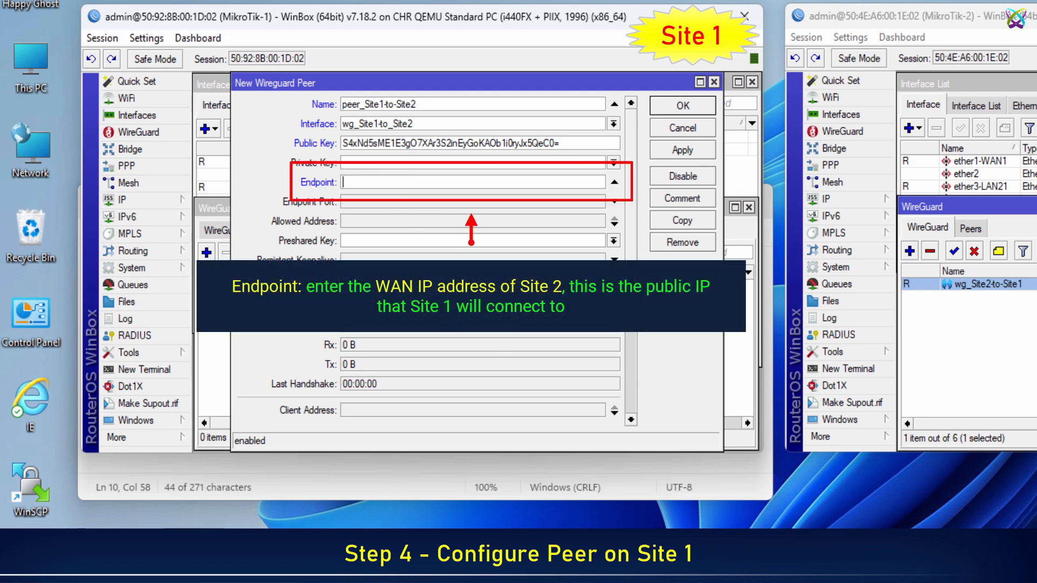
{"action": "key", "text": "alt+Tab"}
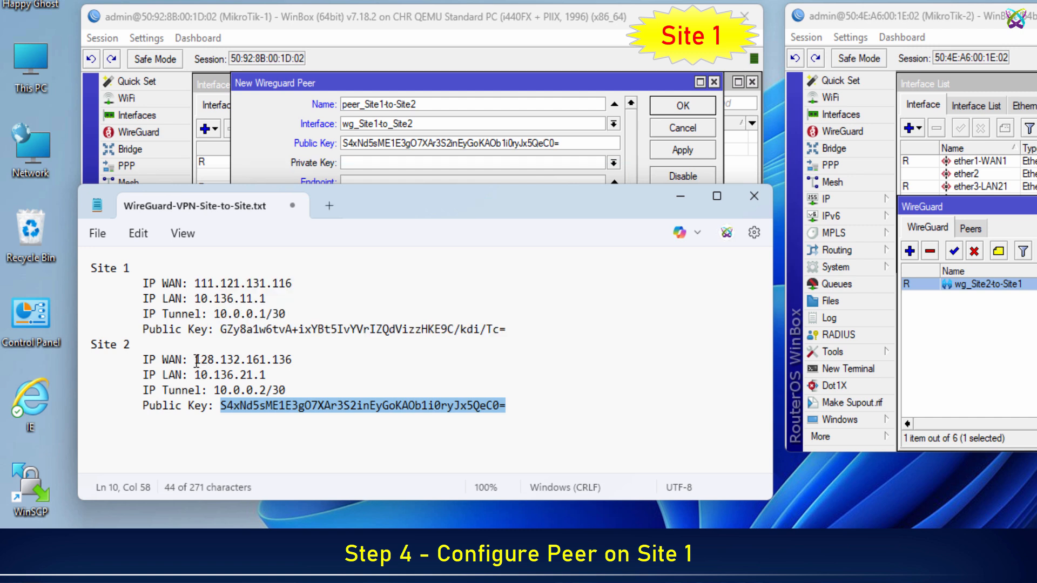
{"action": "left_click_drag", "start_coordinate": [196, 360], "coordinate": [292, 360]}
{"action": "right_click", "coordinate": [289, 362]}
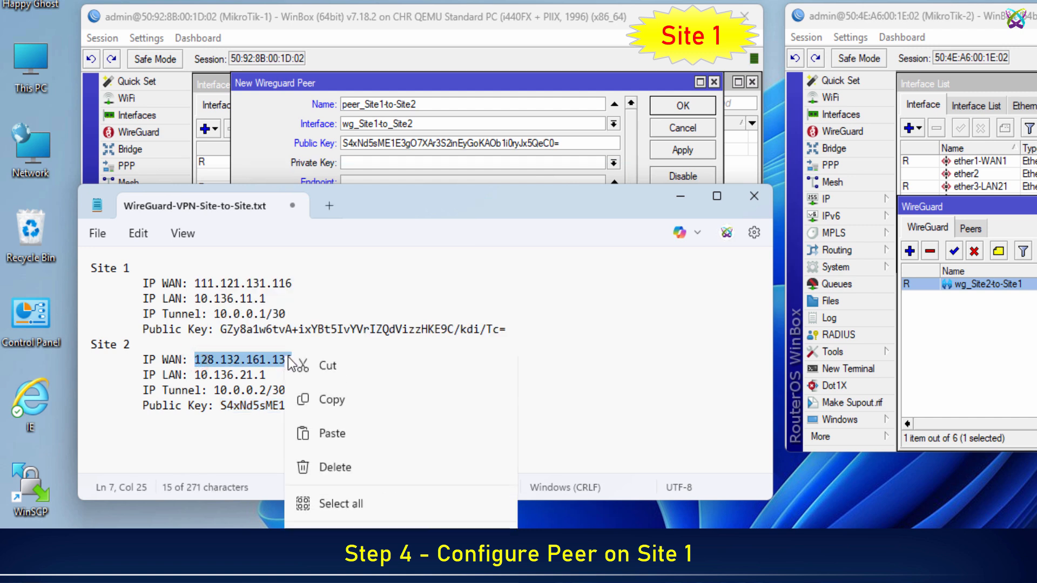
{"action": "left_click", "coordinate": [341, 441]}
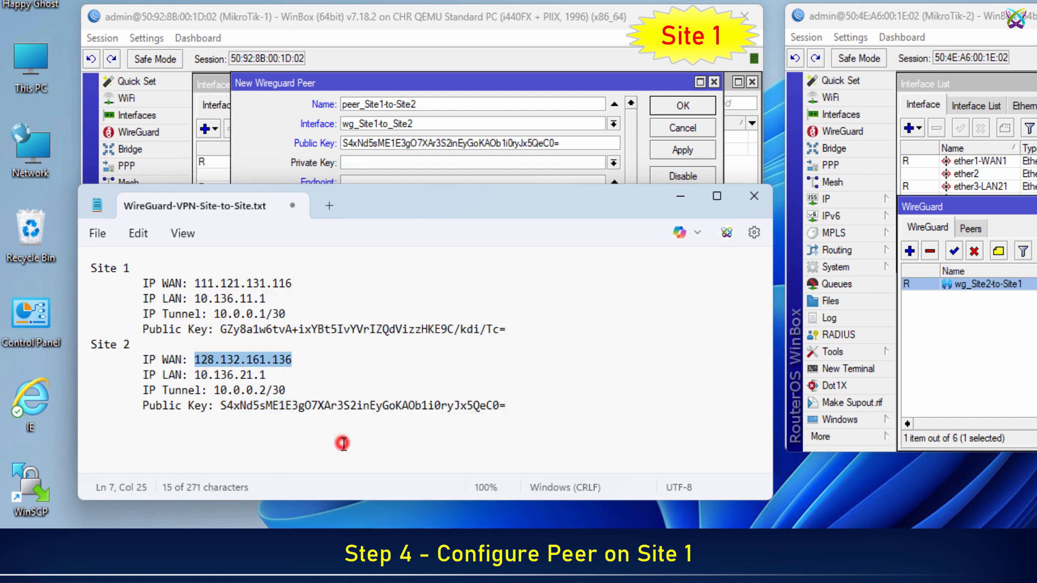
{"action": "left_click", "coordinate": [387, 182]}
{"action": "left_click", "coordinate": [384, 186]}
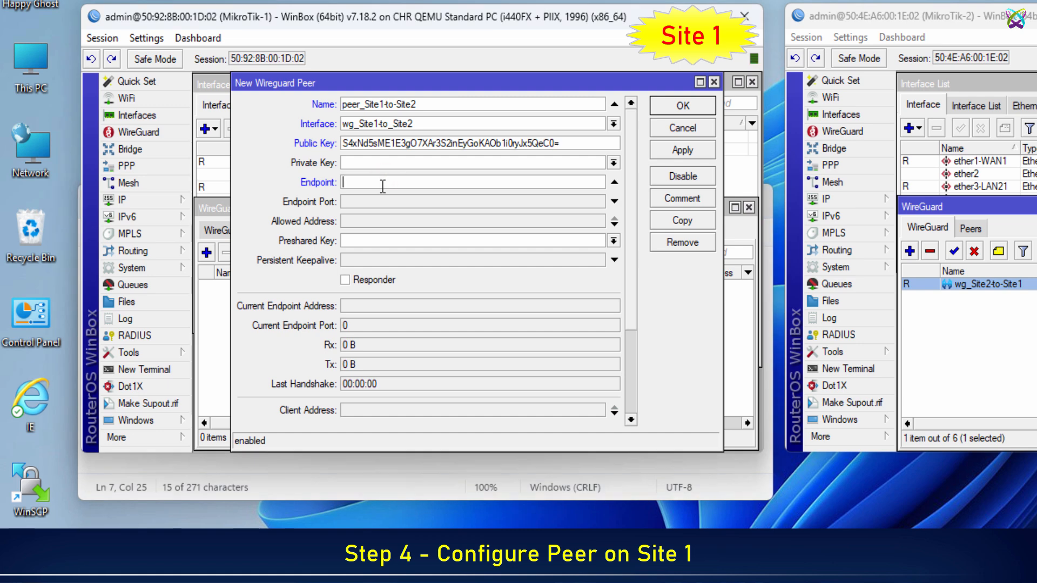
{"action": "key", "text": "ctrl+v"}
Step: Set Site 1's peer endpoint port to 13231 and allowed address to 0.0.0.0/0, and save the peer
{"action": "left_click", "coordinate": [410, 203]}
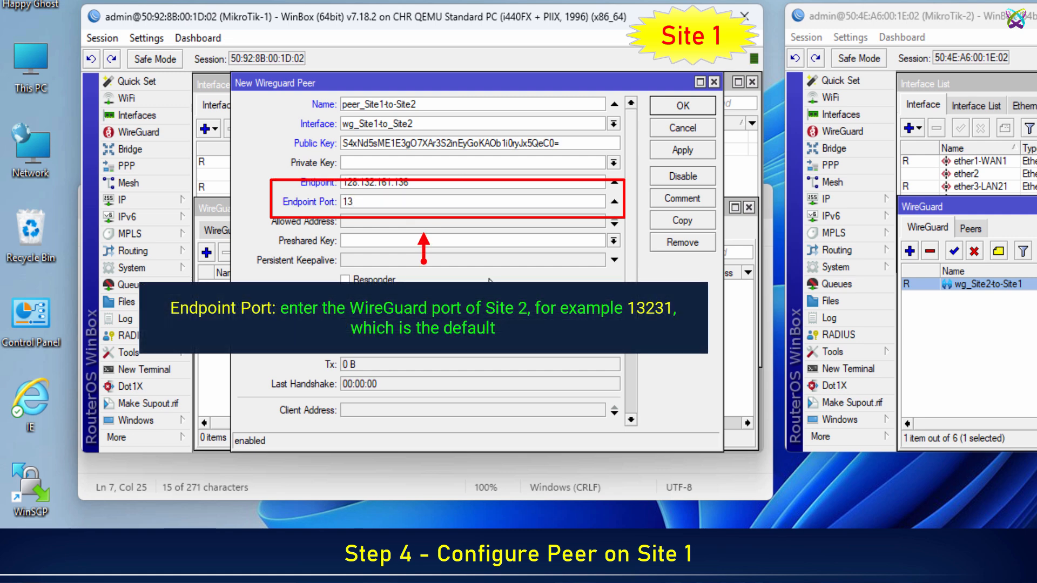
{"action": "type", "text": "13231"}
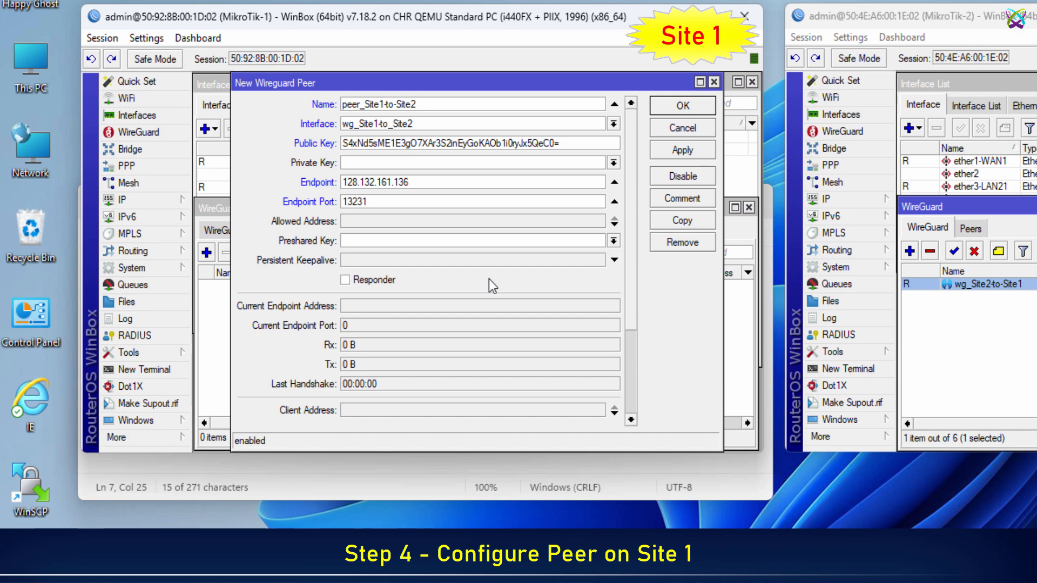
{"action": "left_click", "coordinate": [436, 222]}
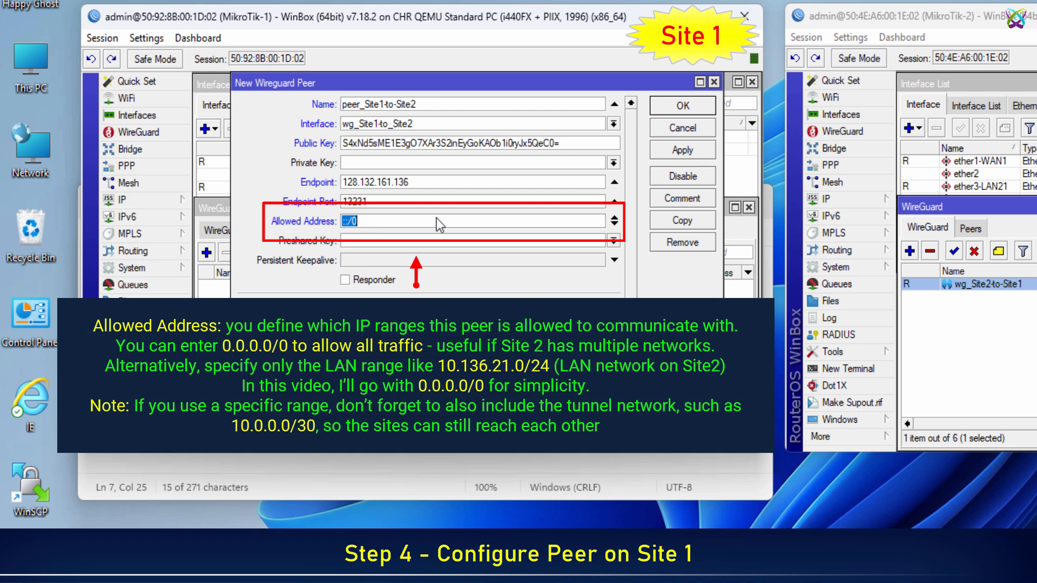
{"action": "type", "text": "0.0.0.0/0"}
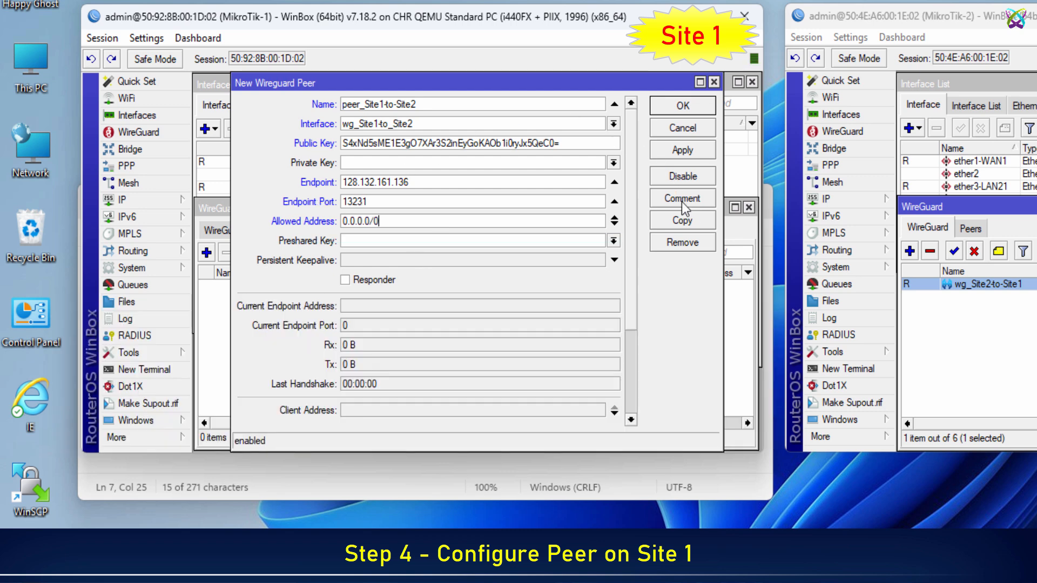
{"action": "left_click", "coordinate": [691, 155]}
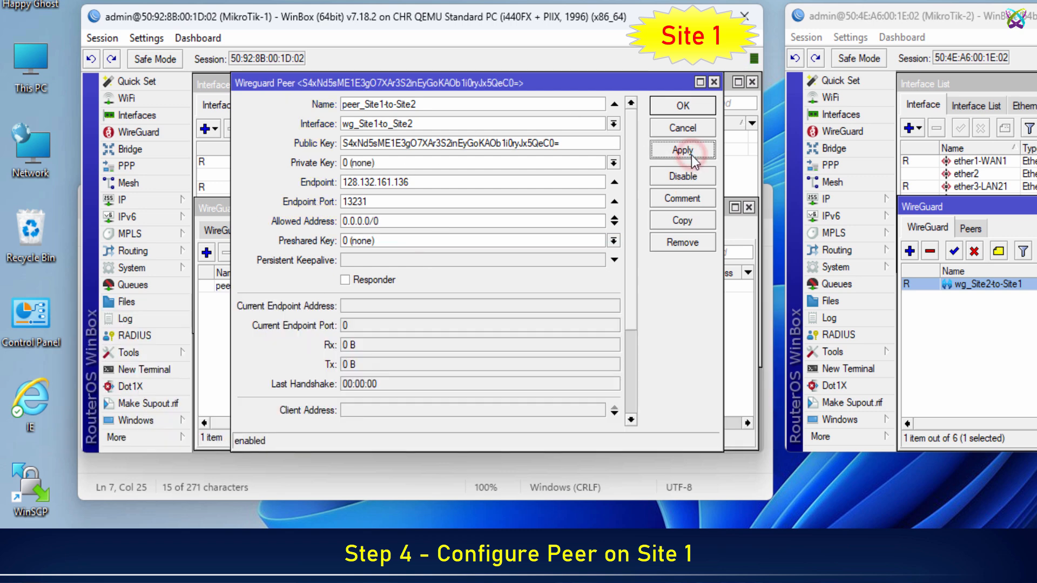
{"action": "left_click", "coordinate": [673, 108]}
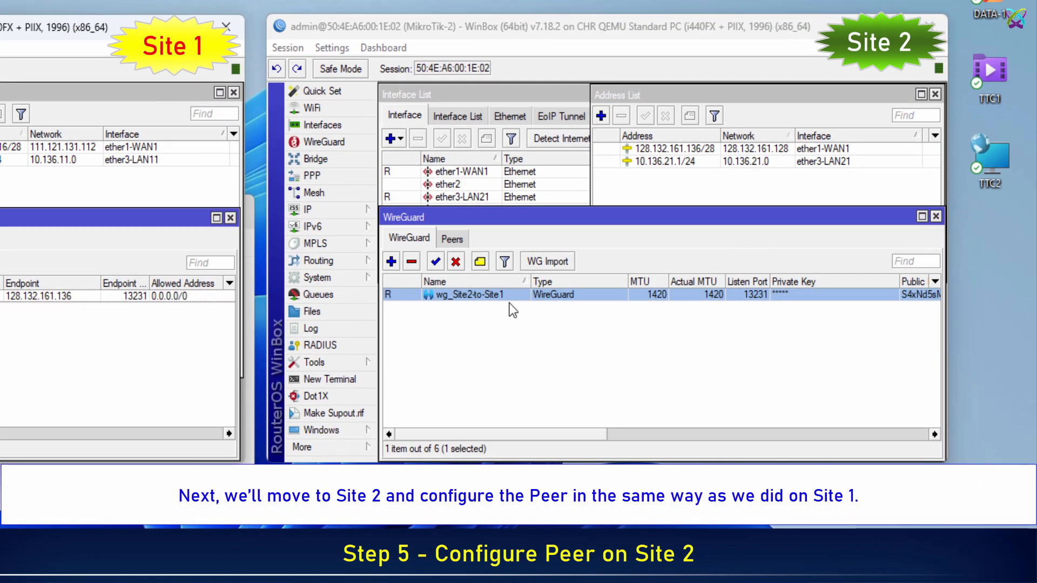
Step: Start a new WireGuard peer on the Site 2 router and name it peer_Site2-to-Site1
{"action": "left_click", "coordinate": [459, 241]}
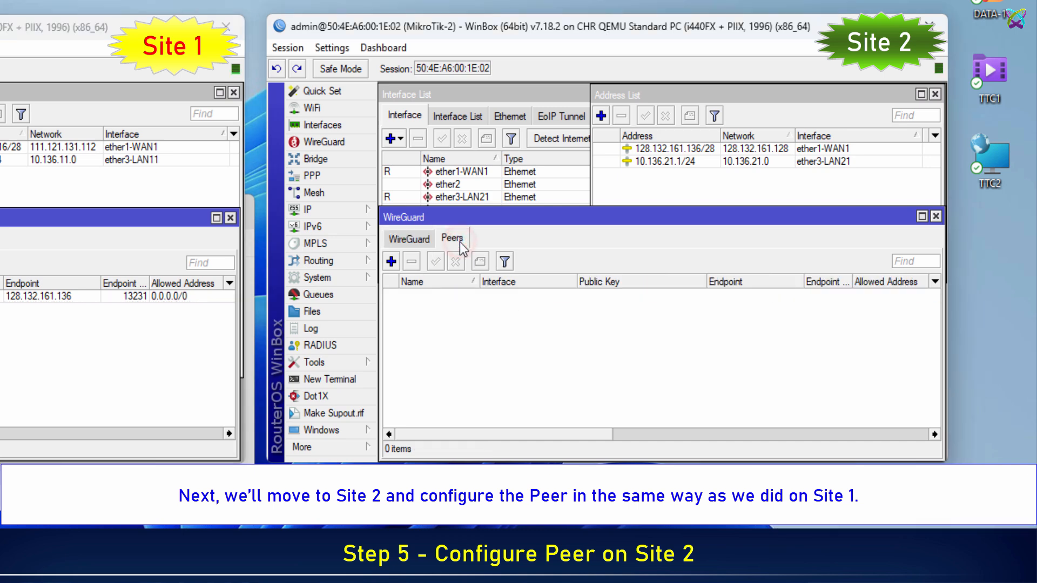
{"action": "left_click", "coordinate": [391, 261]}
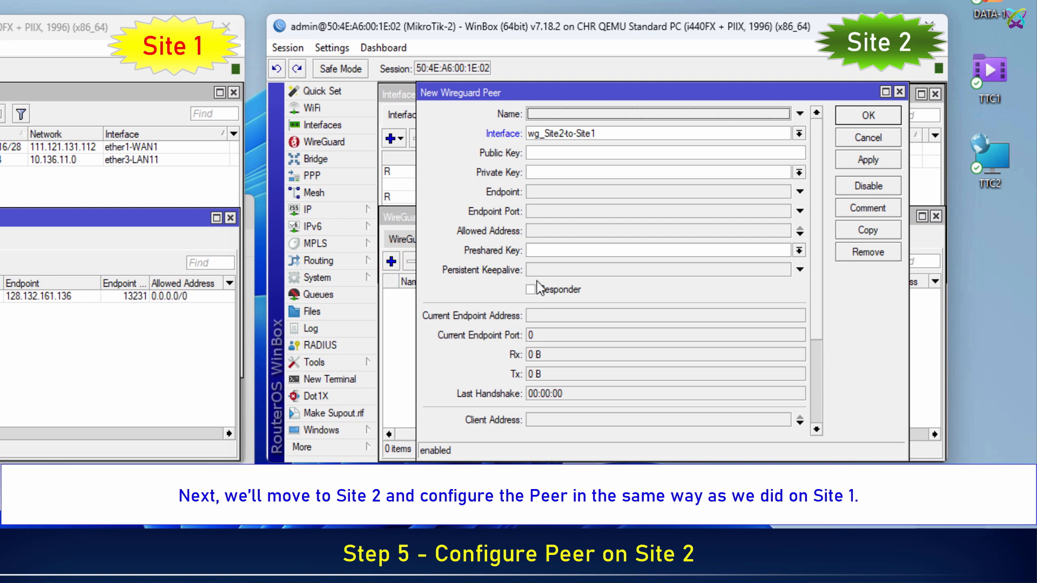
{"action": "left_click", "coordinate": [617, 115]}
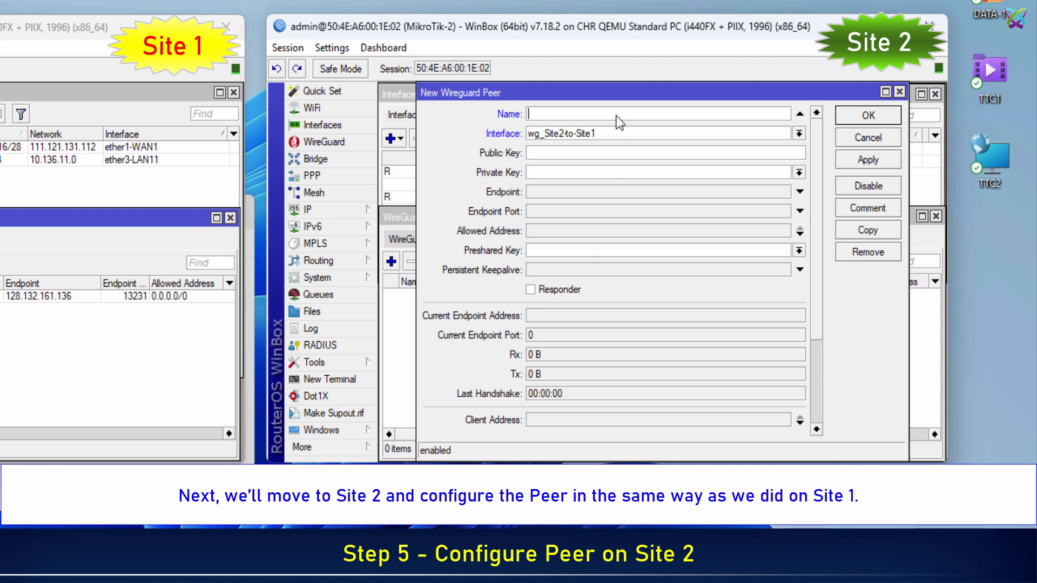
{"action": "type", "text": "peer_Site"}
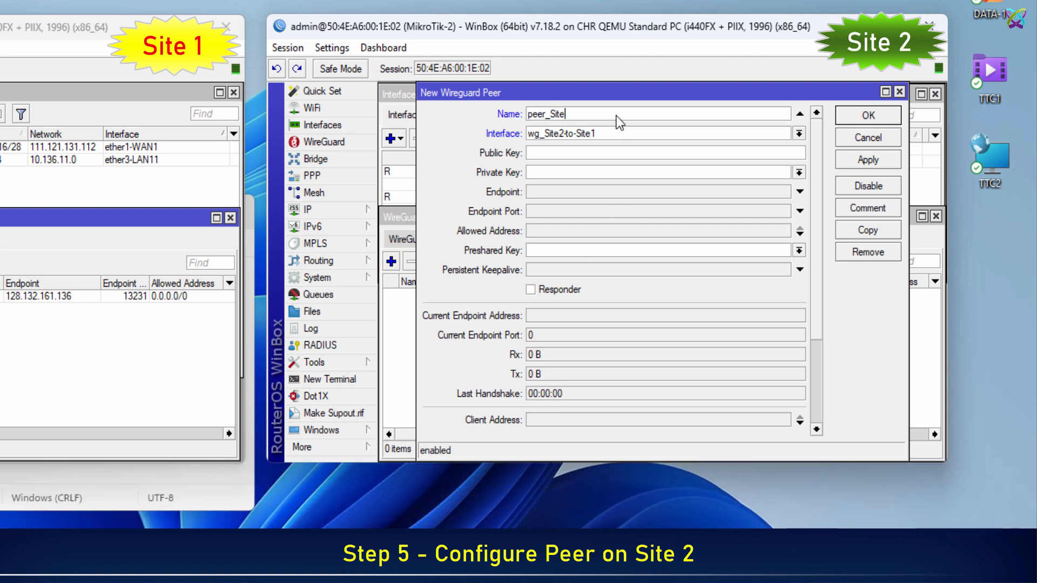
{"action": "type", "text": "2-to-Site1"}
Step: Copy Site 1's public key from the Notepad file into the Site 2 peer's Public Key field
{"action": "left_click", "coordinate": [663, 153]}
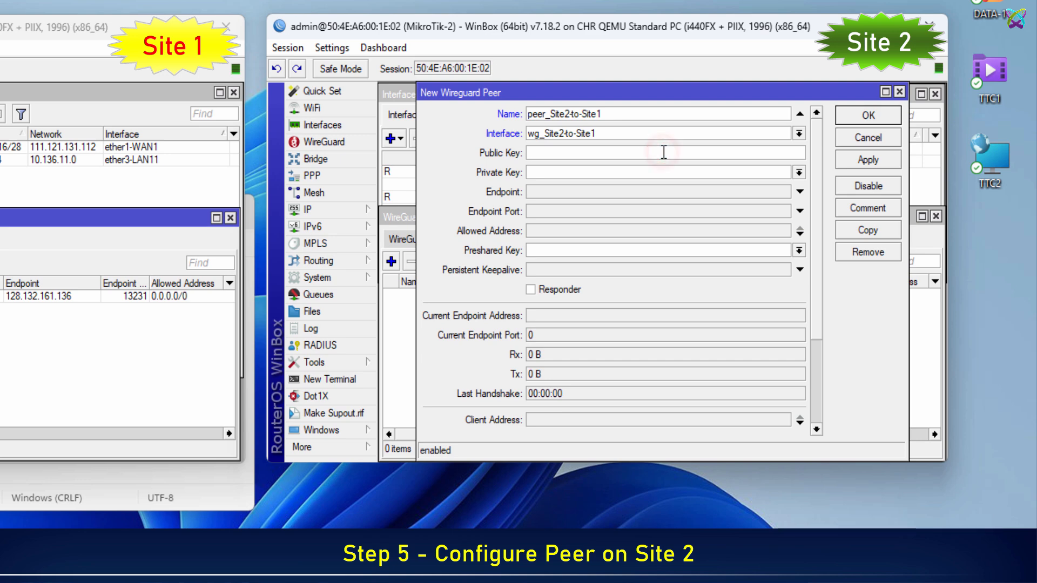
{"action": "left_click", "coordinate": [135, 492]}
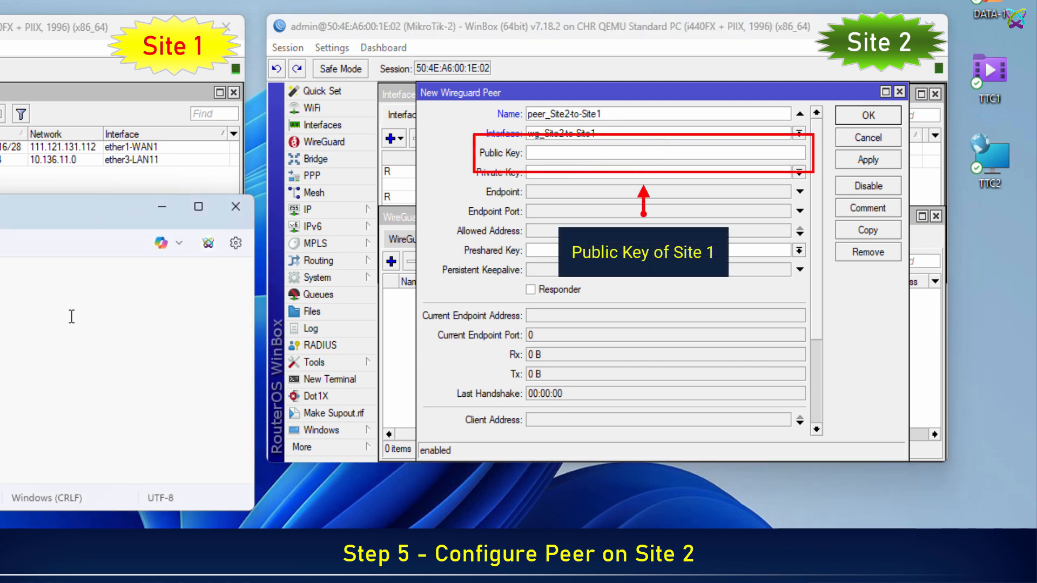
{"action": "left_click_drag", "start_coordinate": [22, 209], "coordinate": [720, 216]}
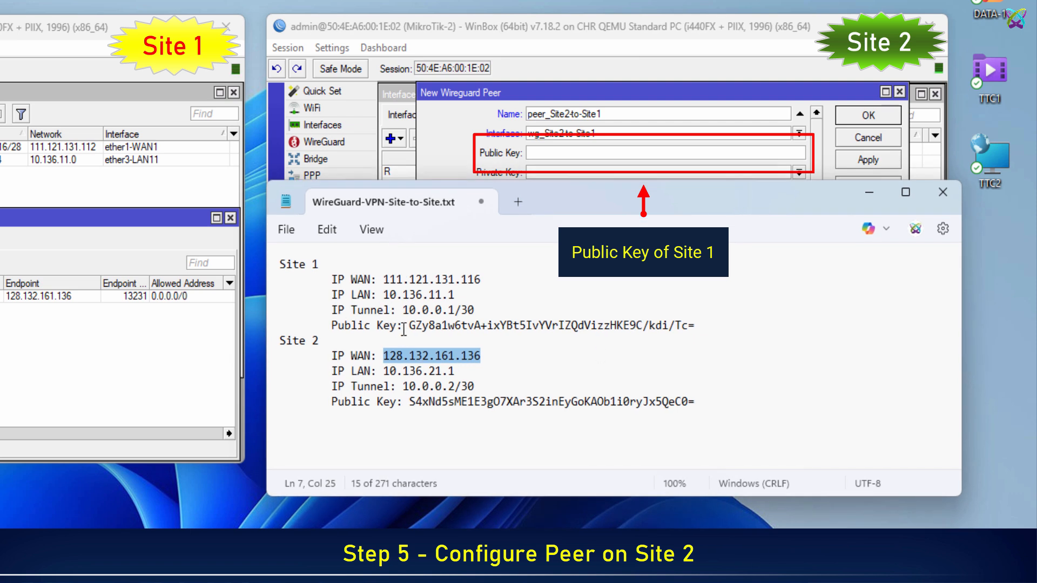
{"action": "left_click_drag", "start_coordinate": [409, 325], "coordinate": [698, 323]}
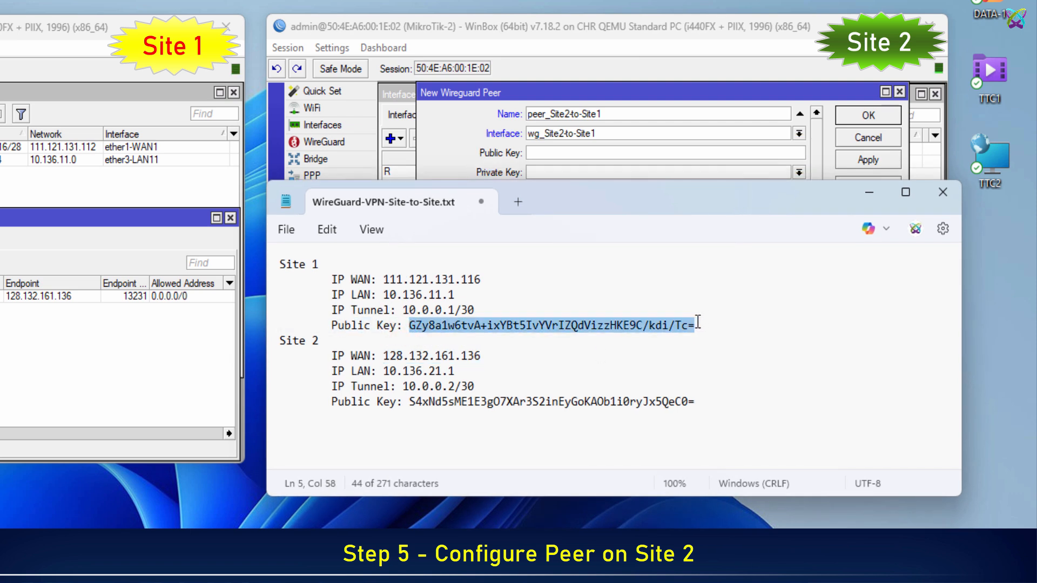
{"action": "left_click", "coordinate": [576, 156]}
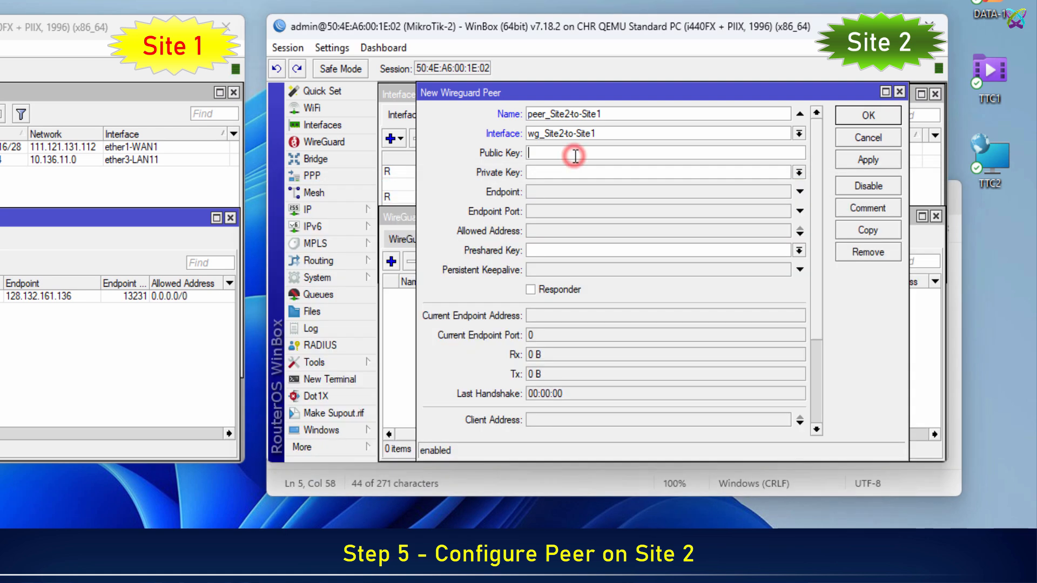
{"action": "type", "text": "GZy8a1w6tYA+ixYBt5lvYVrlZQdVizzHKE9C/kdi/Tc="}
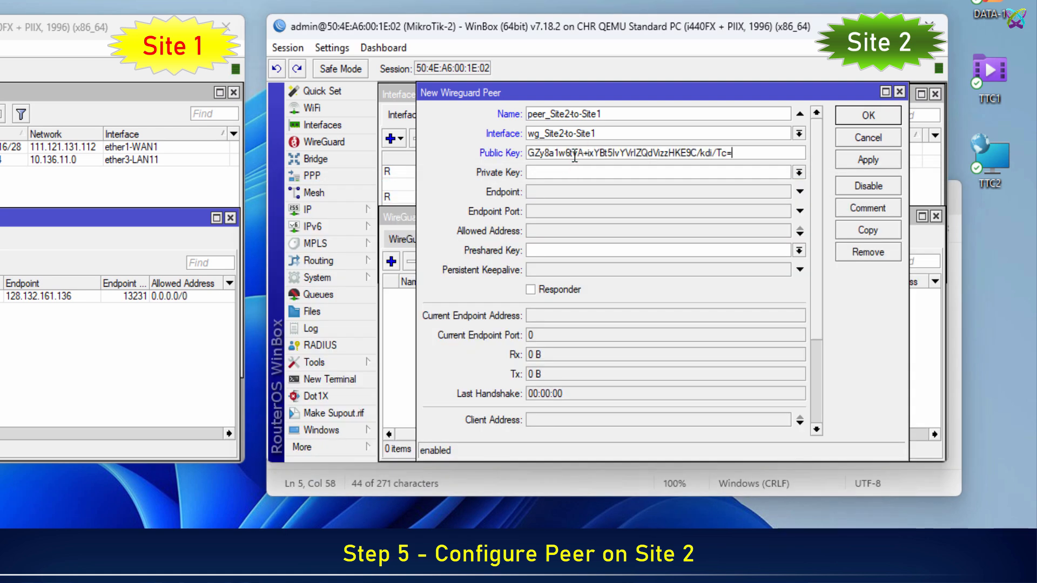
Step: Set the Site 2 peer's endpoint to Site 1's WAN IP 111.121.131.116, copied from the Notepad file
{"action": "left_click", "coordinate": [595, 193]}
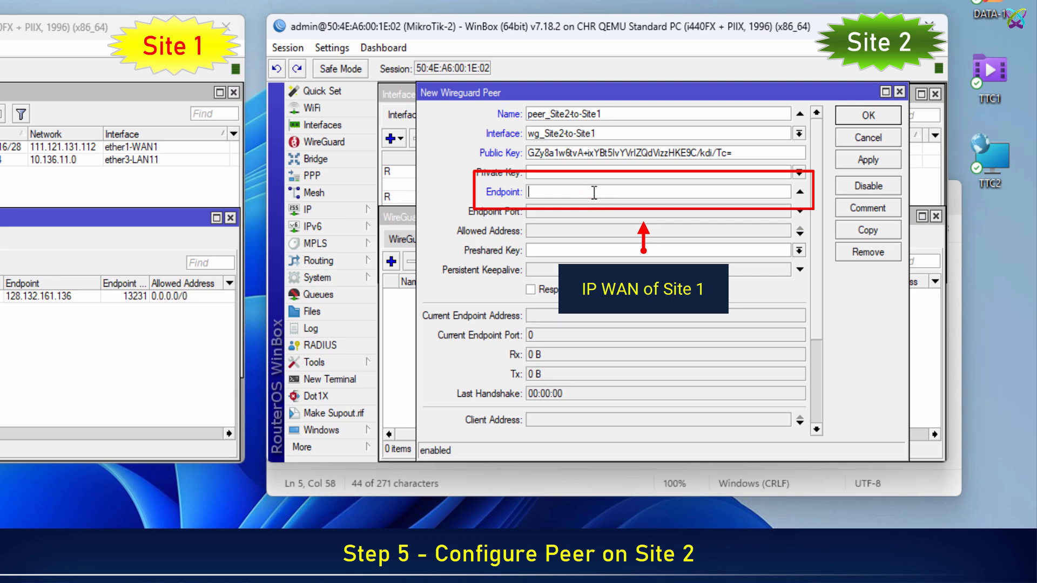
{"action": "key", "text": "alt+Tab"}
{"action": "left_click_drag", "start_coordinate": [383, 279], "coordinate": [482, 279]}
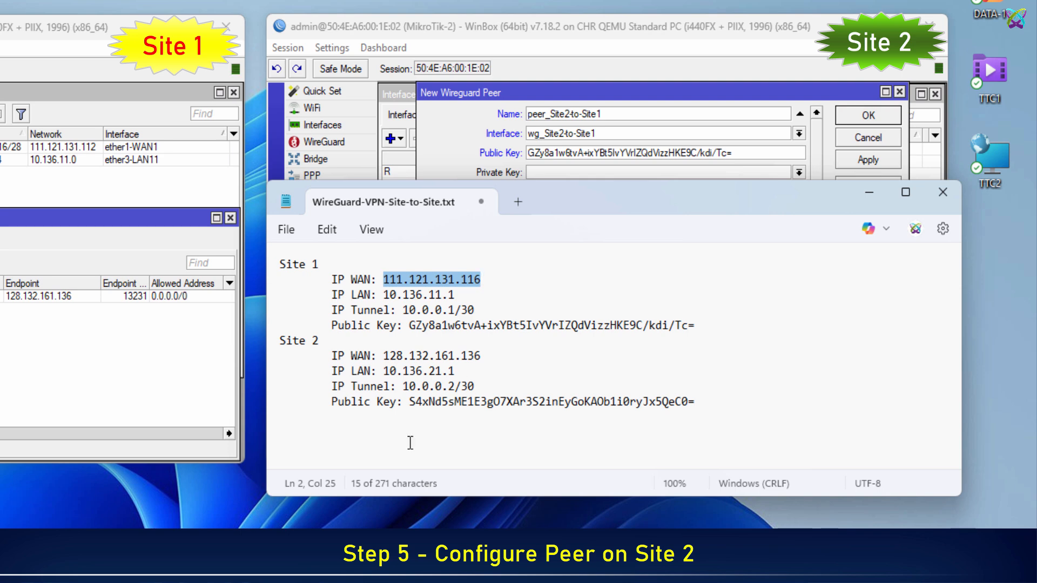
{"action": "left_click", "coordinate": [467, 160]}
{"action": "left_click", "coordinate": [543, 191]}
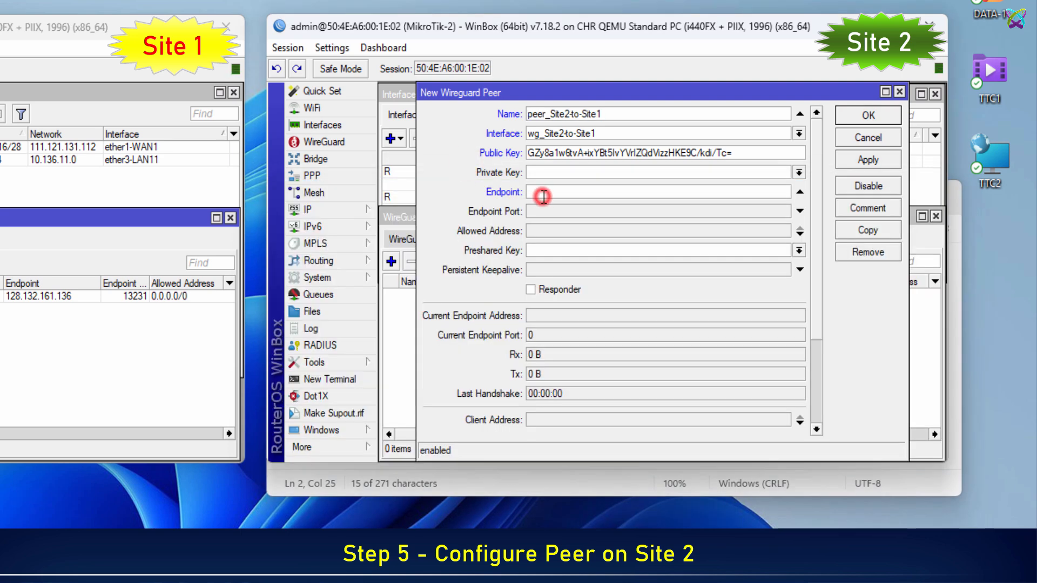
{"action": "type", "text": "111.121.131.116"}
Step: Set the Site 2 peer's endpoint port to 13231 and allowed address to 0.0.0.0/0, and save the peer
{"action": "left_click", "coordinate": [603, 213]}
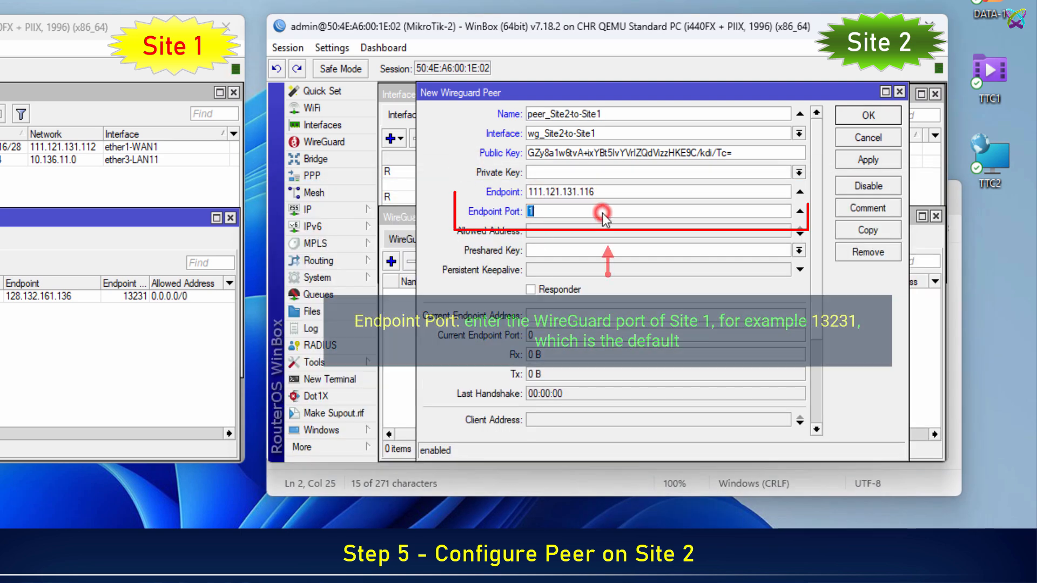
{"action": "type", "text": "1132"}
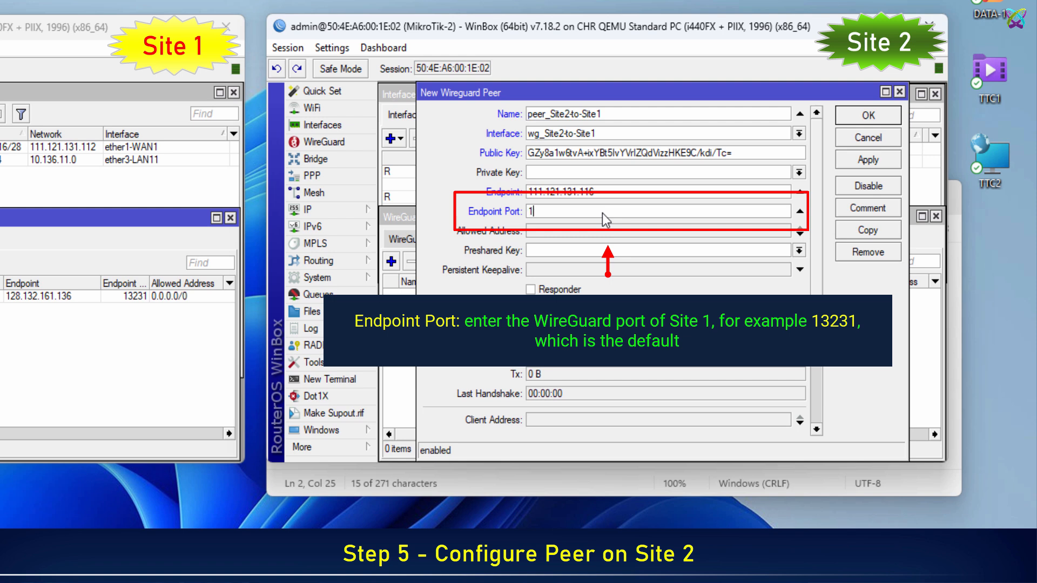
{"action": "type", "text": "31"}
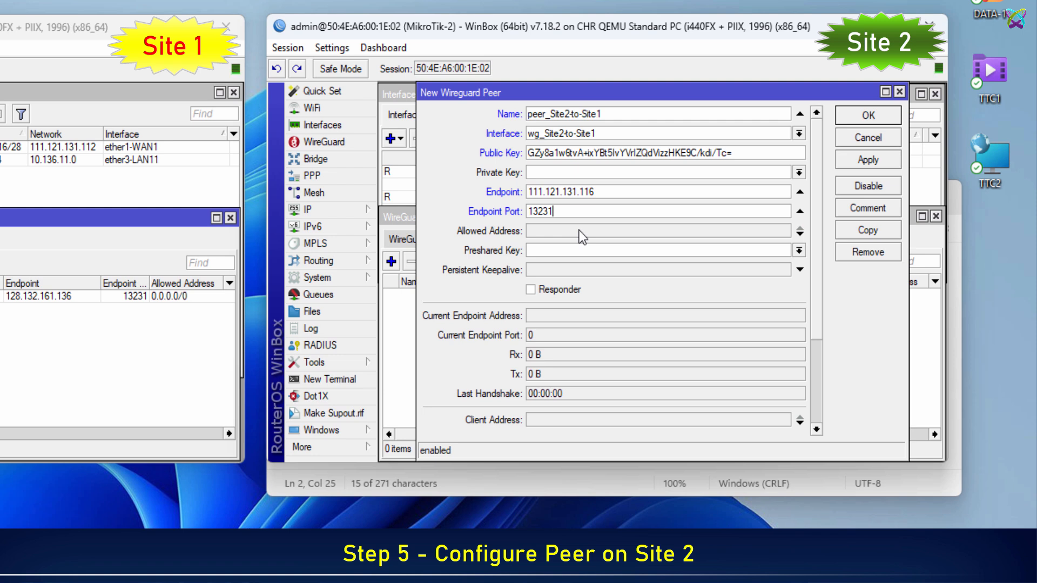
{"action": "key", "text": "Tab"}
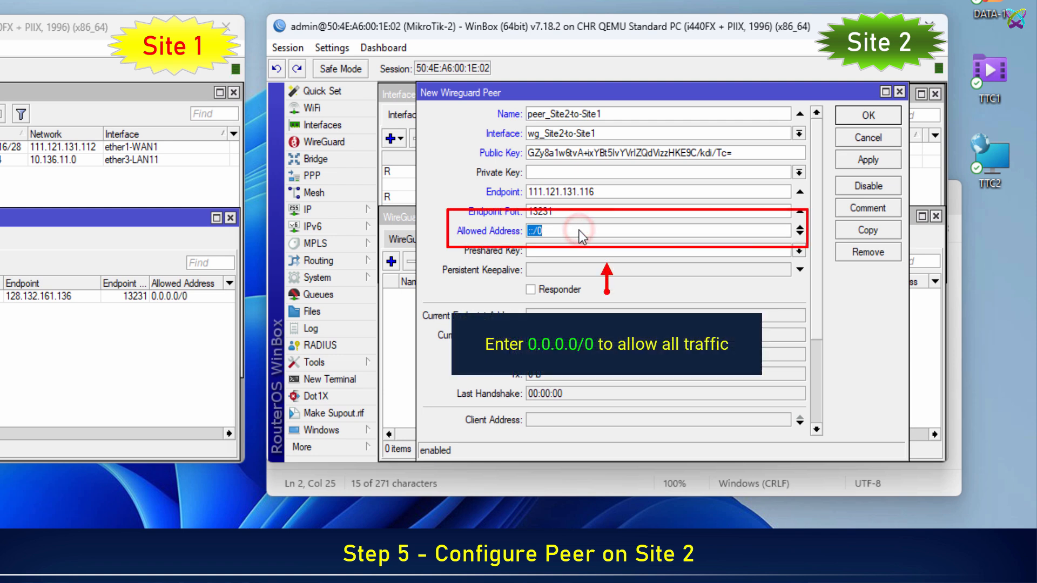
{"action": "type", "text": "0.0.0.0"}
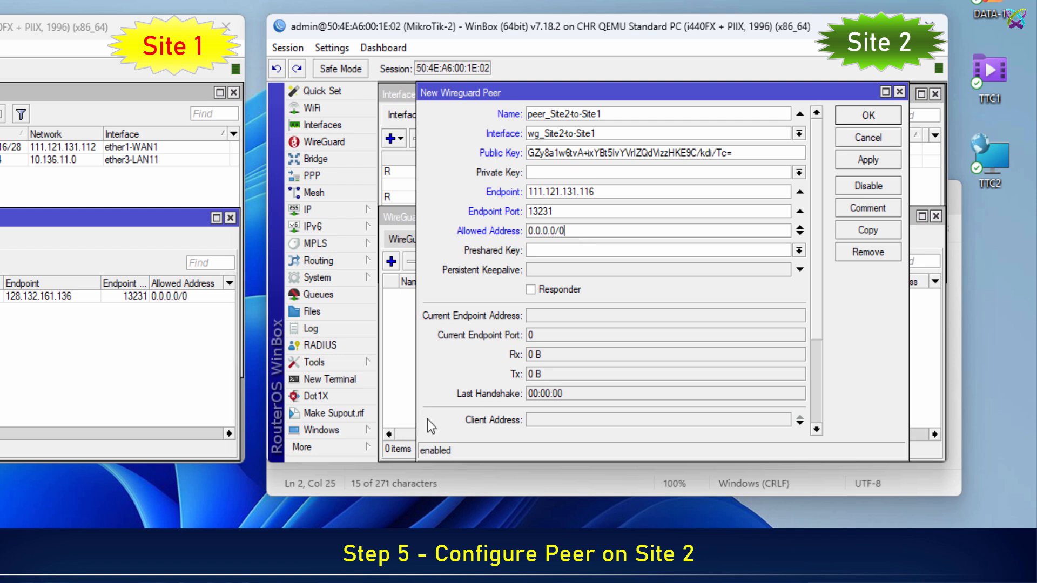
{"action": "left_click", "coordinate": [859, 161]}
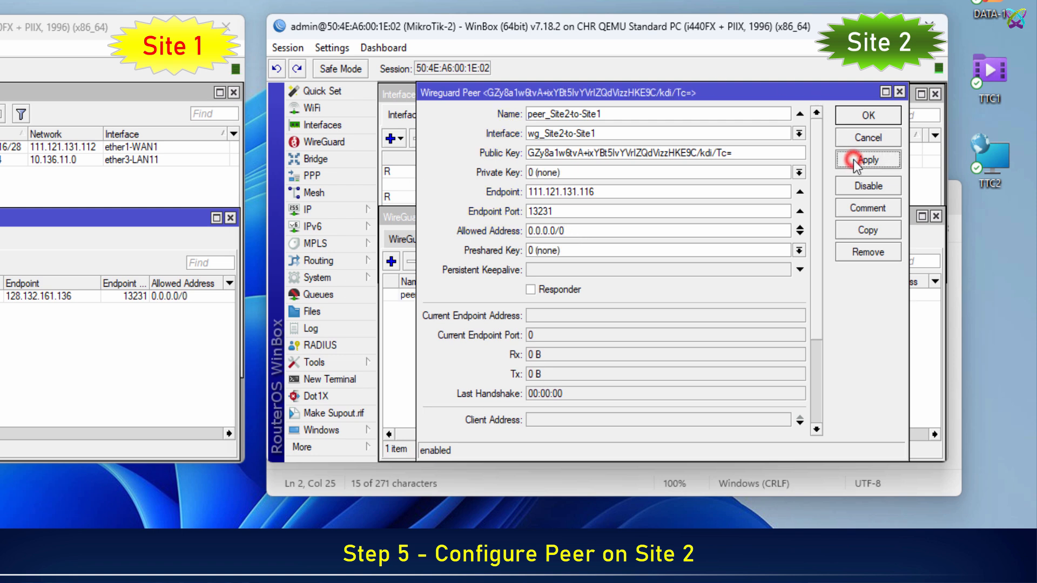
{"action": "left_click", "coordinate": [846, 114]}
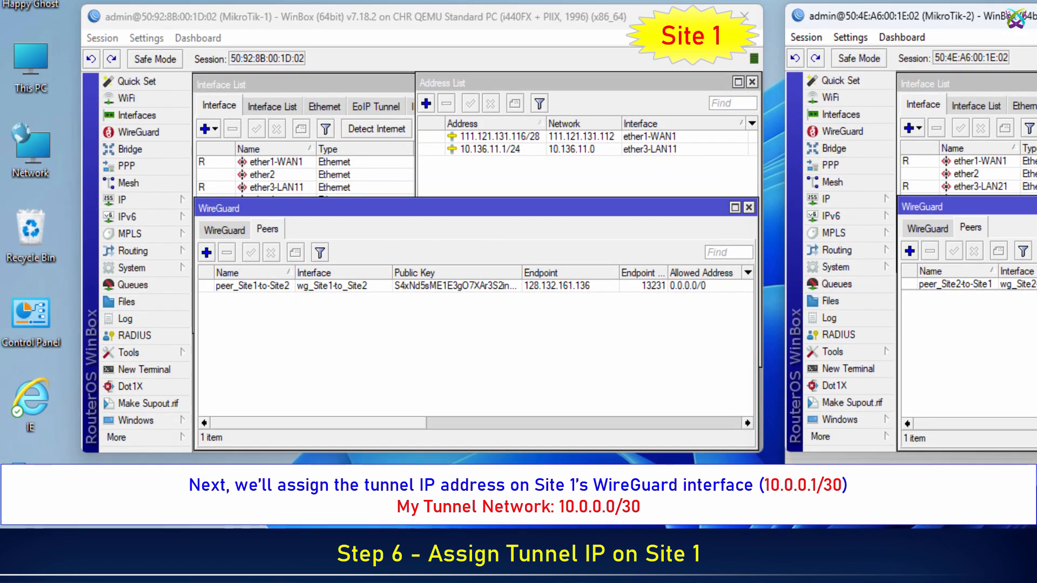
Step: Start a new IP address entry in the Site 1 router's address list
{"action": "left_click", "coordinate": [364, 323]}
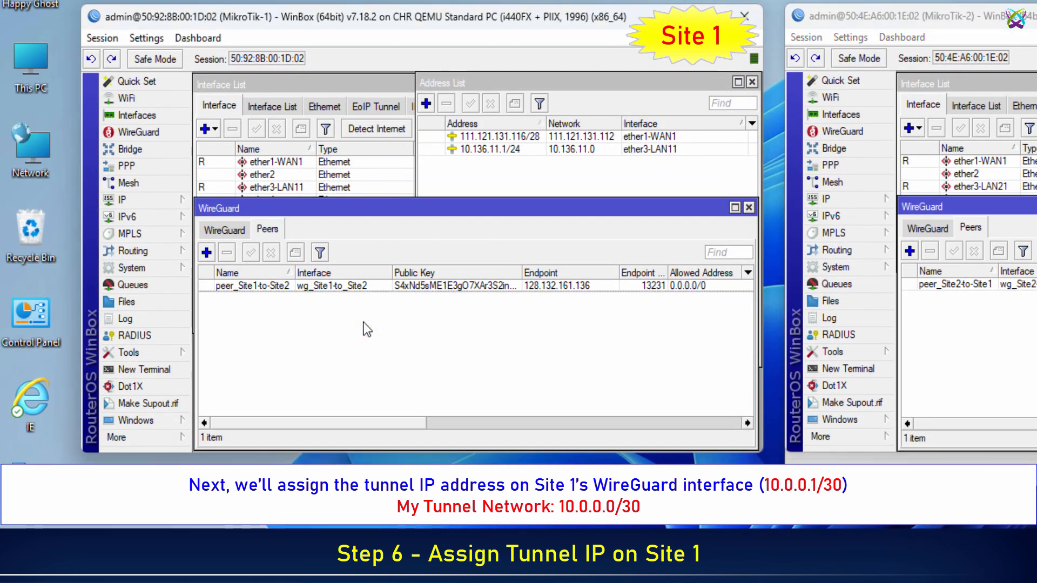
{"action": "left_click", "coordinate": [160, 200]}
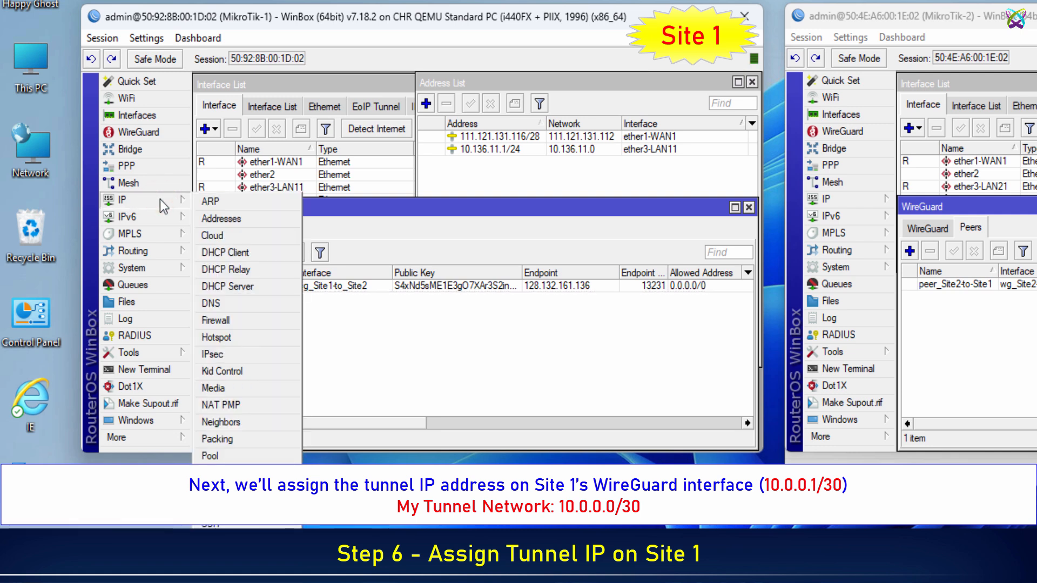
{"action": "left_click", "coordinate": [261, 222]}
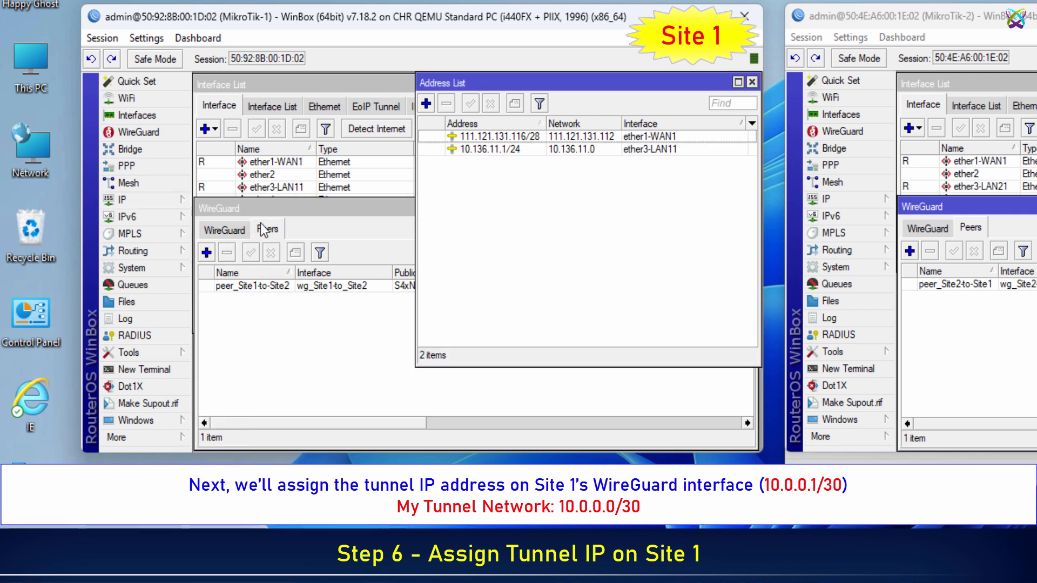
{"action": "left_click", "coordinate": [426, 103]}
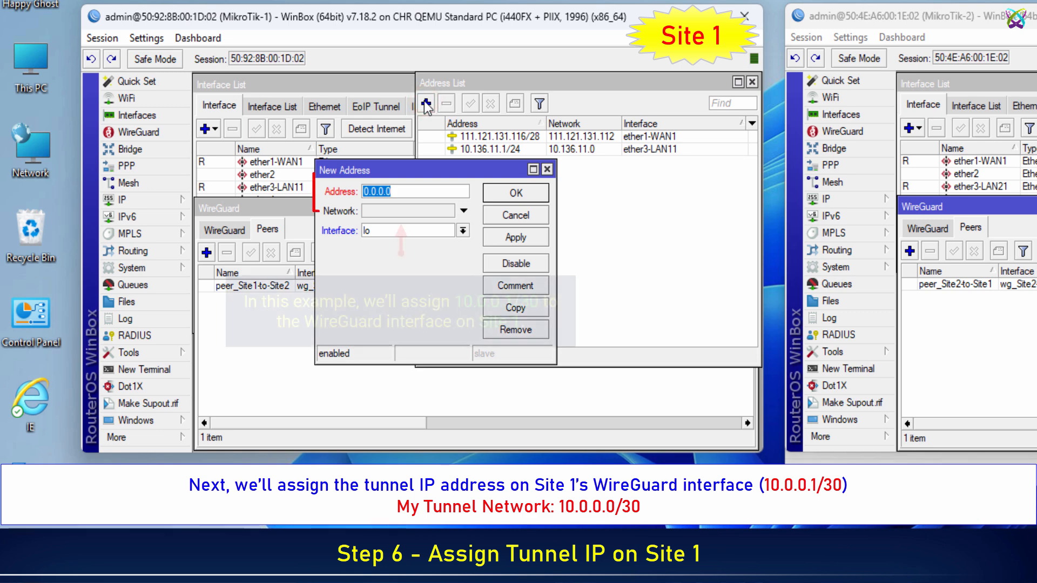
Step: Set the new entry's address to Site 1's tunnel IP 10.0.0.1/30, copied from the Notepad file
{"action": "key", "text": "alt+Tab"}
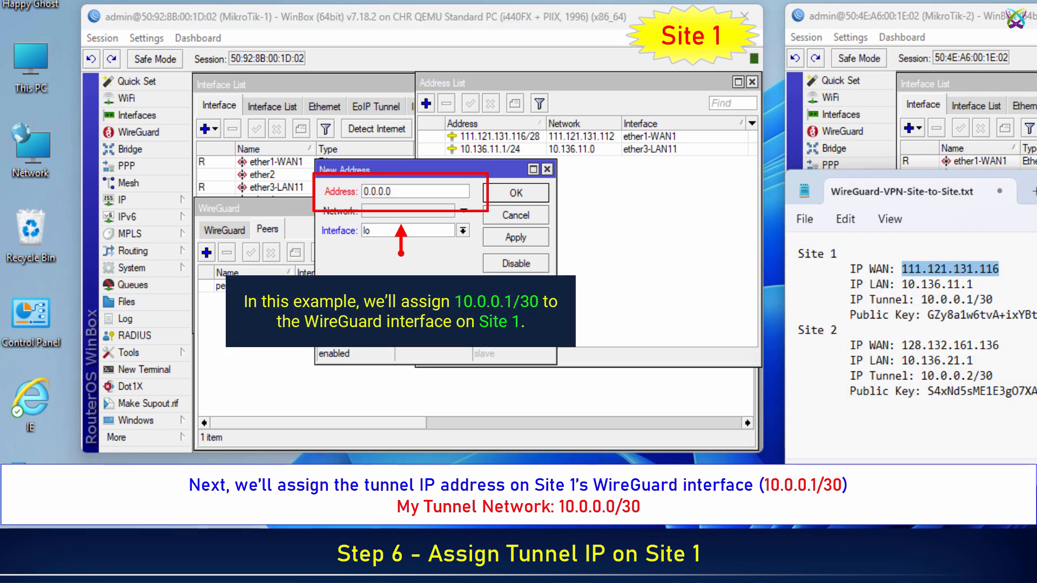
{"action": "left_click_drag", "start_coordinate": [1034, 186], "coordinate": [442, 277]}
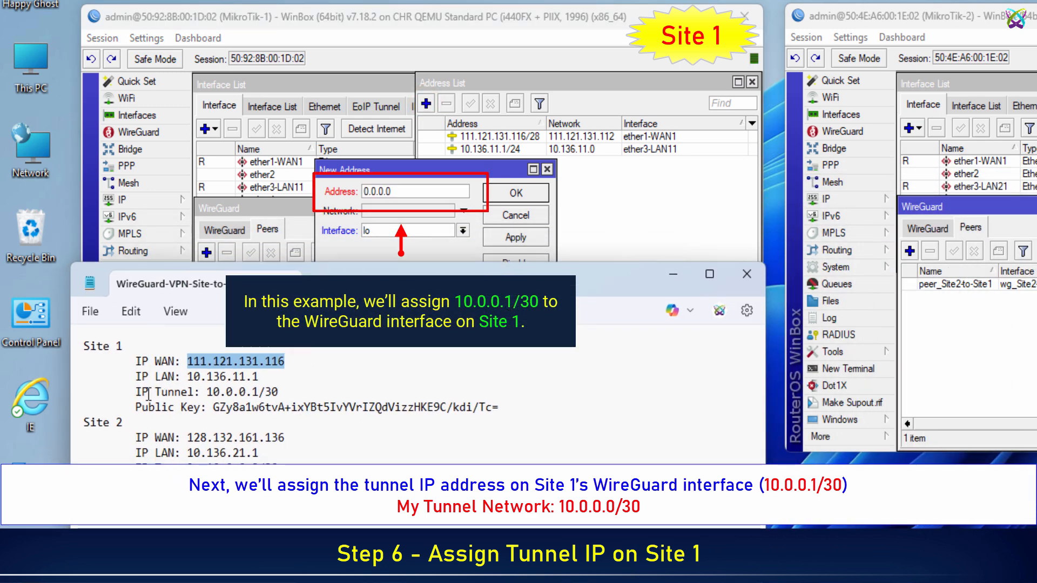
{"action": "left_click_drag", "start_coordinate": [207, 392], "coordinate": [288, 392]}
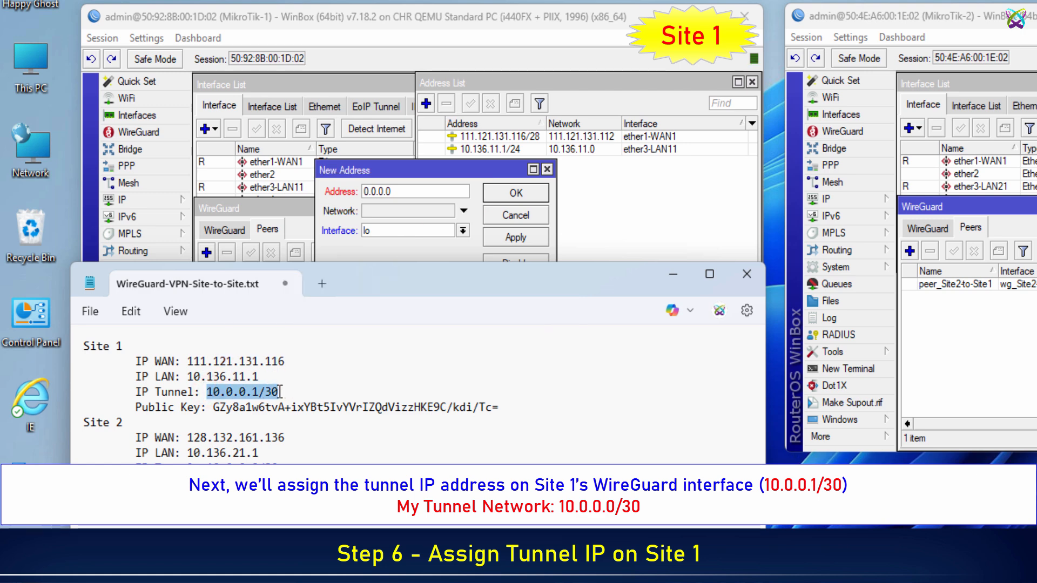
{"action": "key", "text": "ctrl+c"}
{"action": "left_click", "coordinate": [392, 216]}
{"action": "double_click", "coordinate": [404, 192]}
{"action": "key", "text": "ctrl+v"}
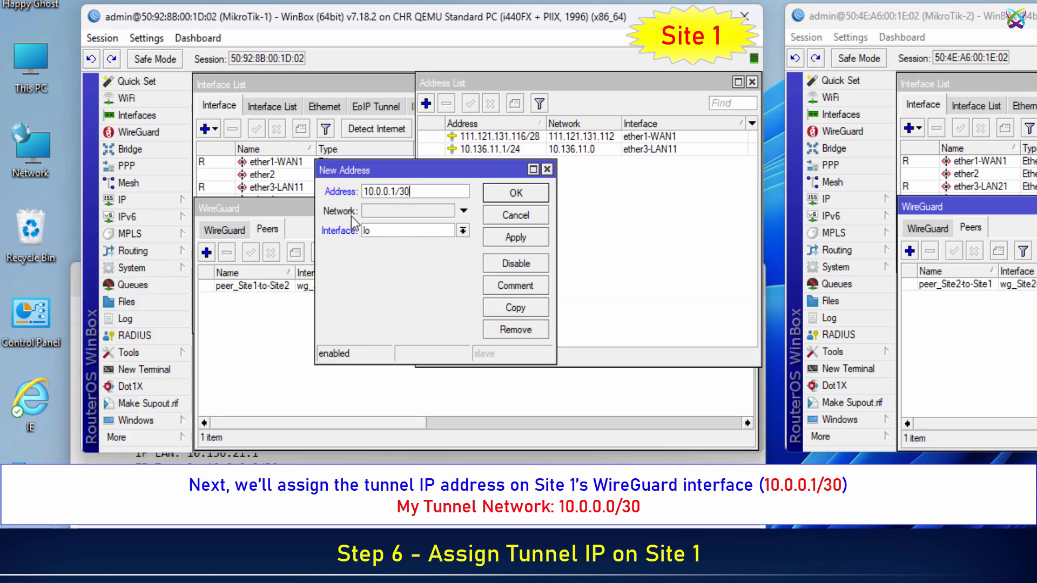
Step: Assign the 10.0.0.1/30 address entry to the wg_Site1-to_Site2 interface and save it on the Site 1 router
{"action": "left_click", "coordinate": [460, 232]}
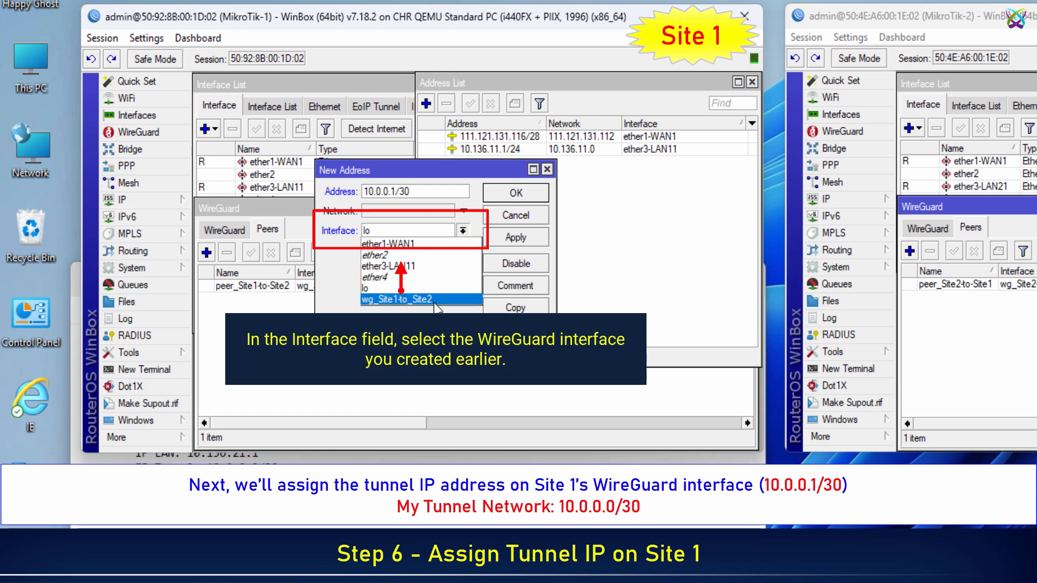
{"action": "left_click", "coordinate": [415, 300]}
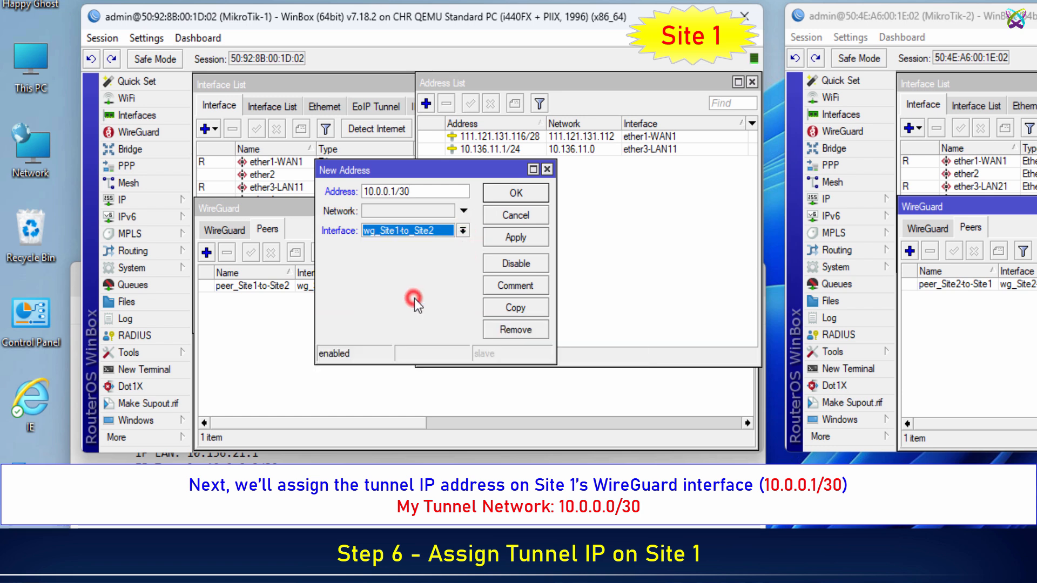
{"action": "left_click", "coordinate": [509, 242]}
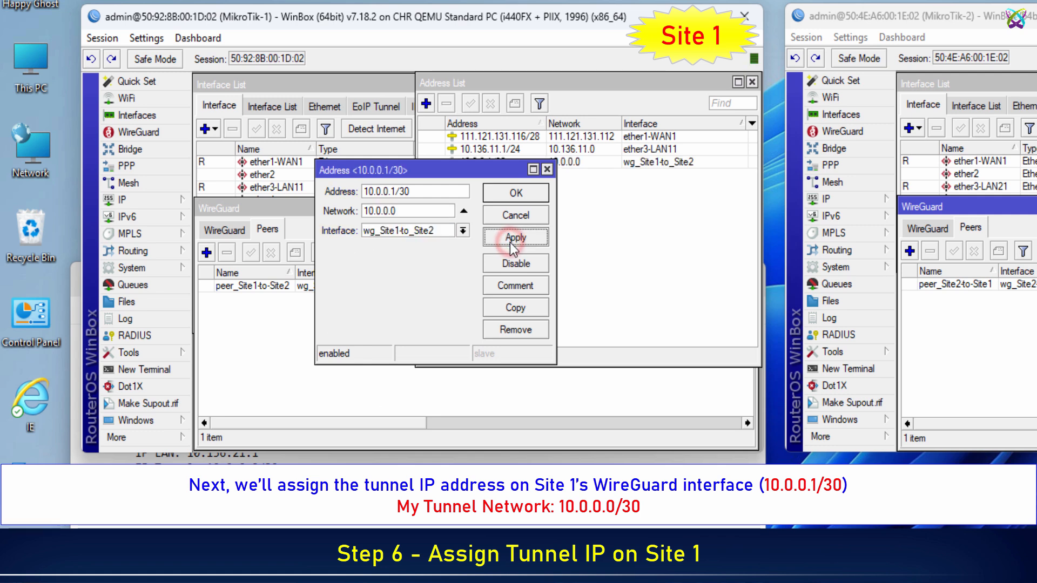
{"action": "left_click", "coordinate": [514, 194]}
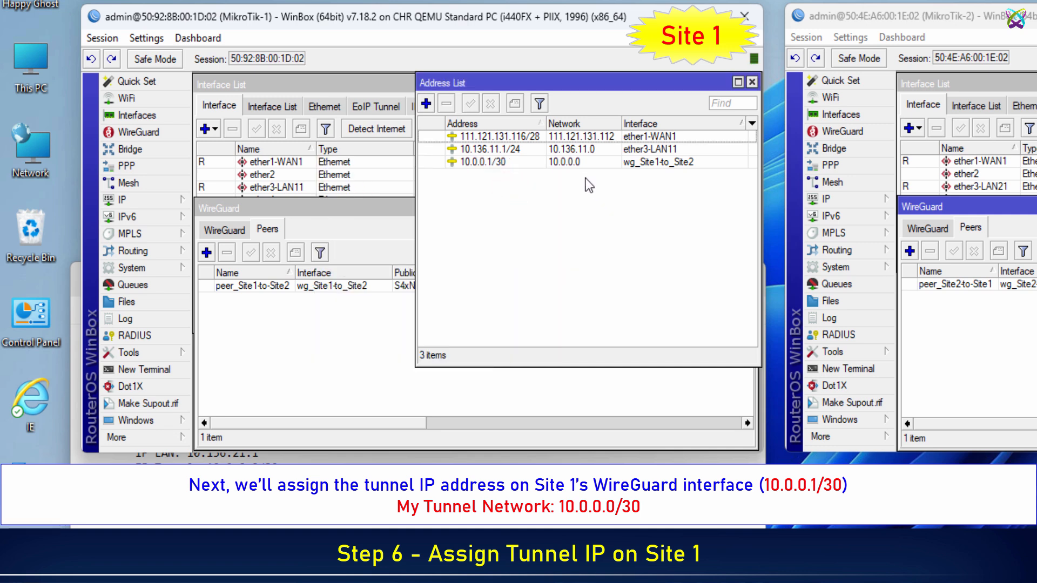
{"action": "left_click", "coordinate": [579, 165]}
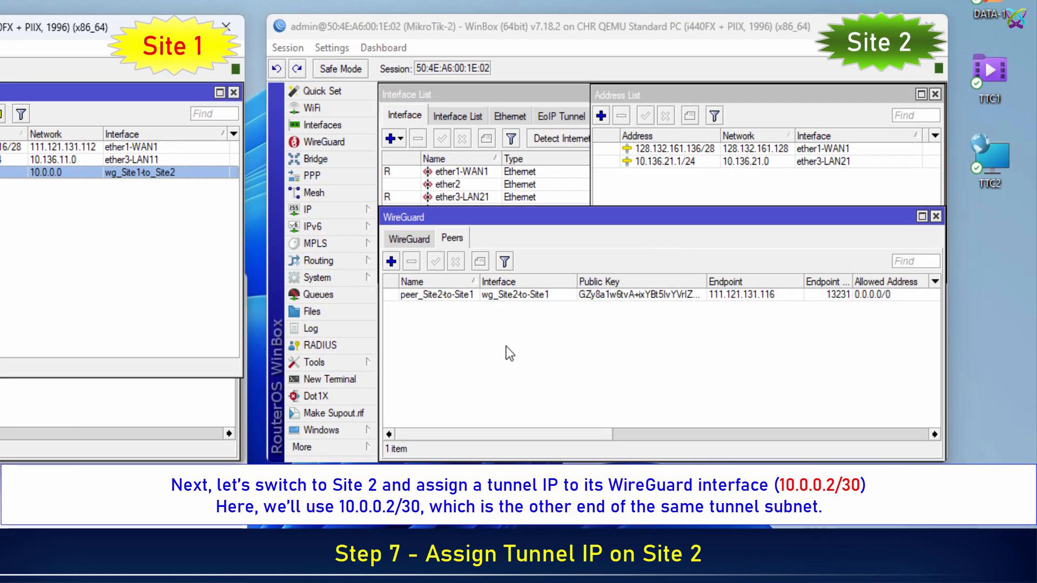
Step: Start a new IP address entry on the Site 2 router and set its address to 10.0.0.2/30
{"action": "left_click", "coordinate": [507, 347]}
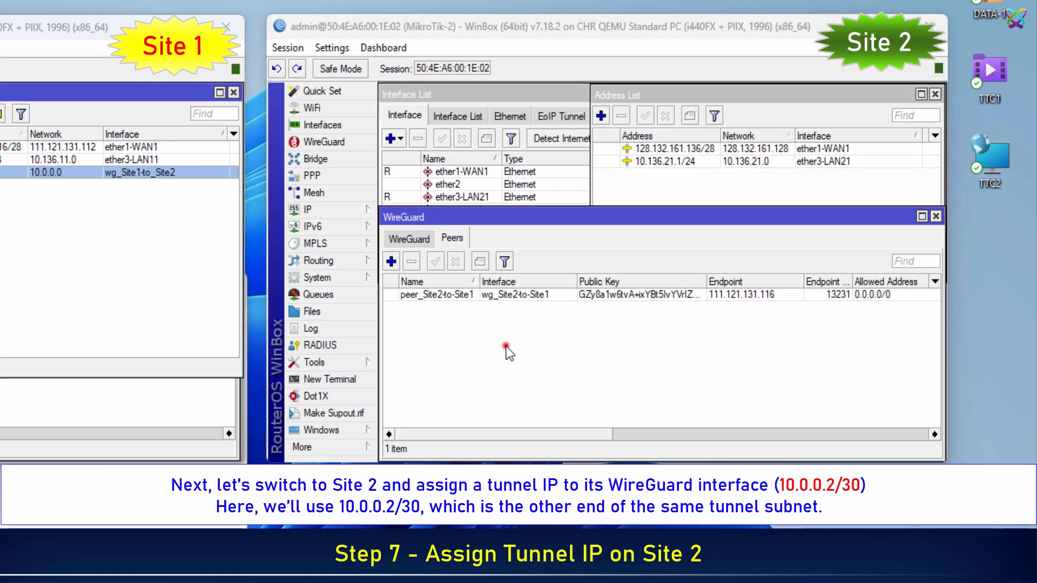
{"action": "left_click", "coordinate": [364, 213]}
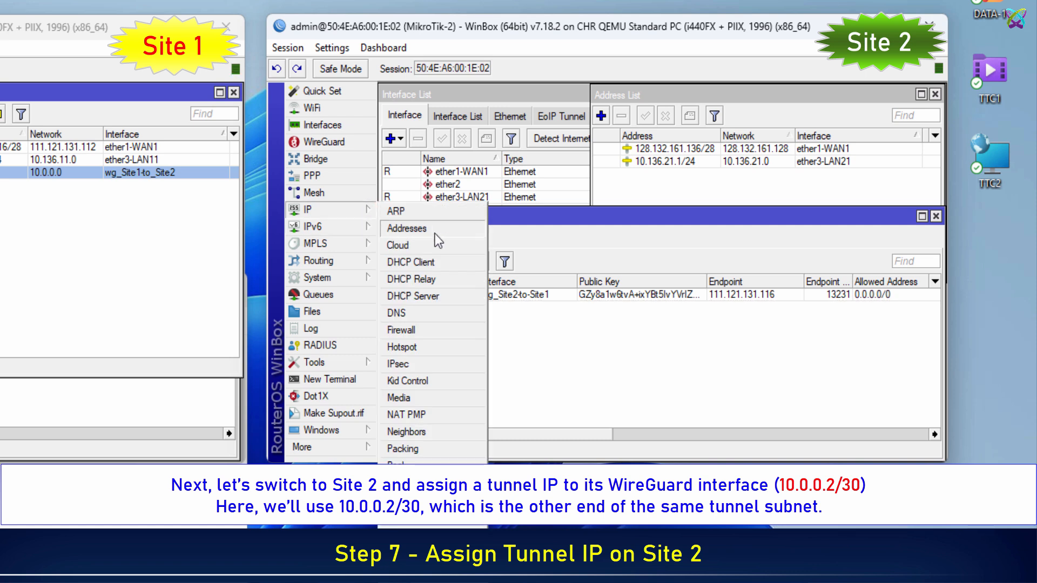
{"action": "left_click", "coordinate": [435, 235]}
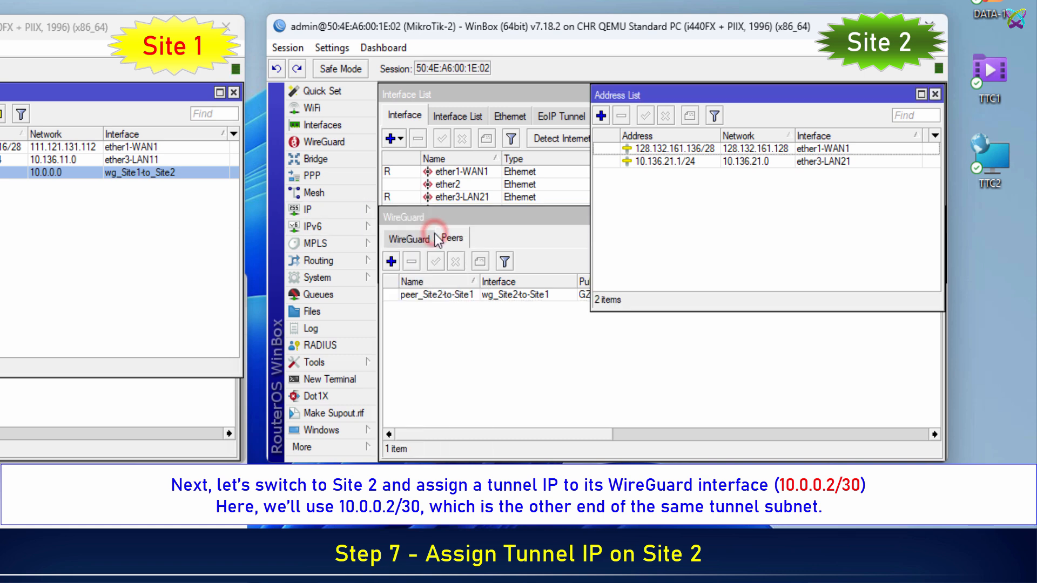
{"action": "left_click", "coordinate": [604, 116]}
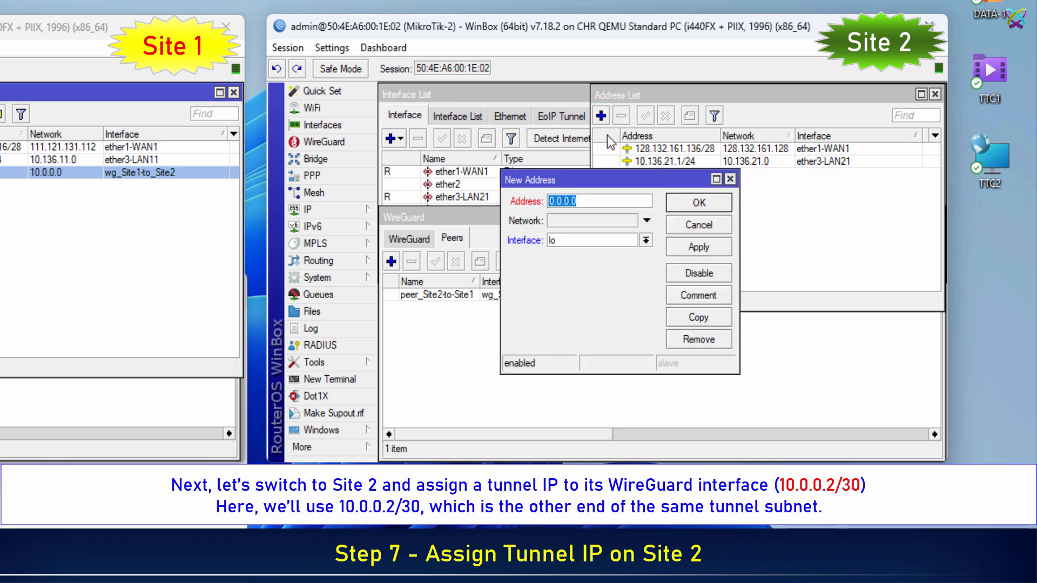
{"action": "type", "text": "10.0.0.2/30"}
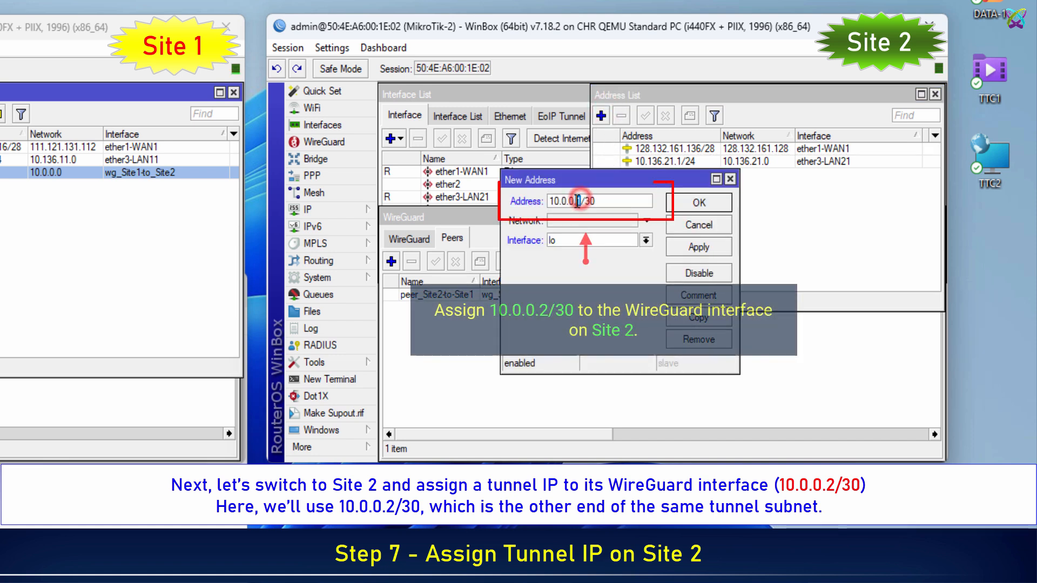
{"action": "double_click", "coordinate": [577, 201]}
{"action": "type", "text": "2"}
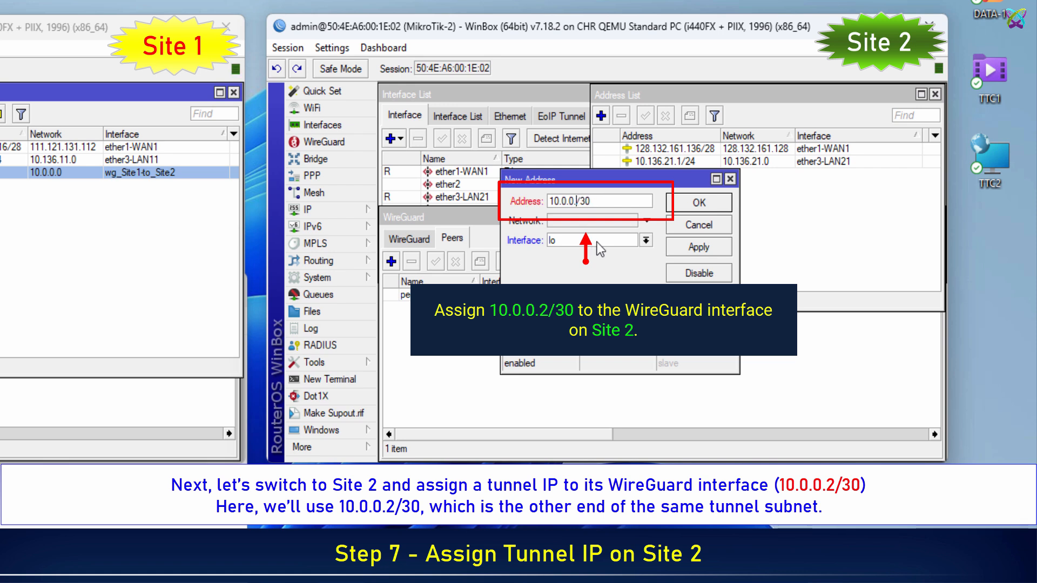
Step: Assign the Site 2 address entry to the wg_Site2-to-Site1 interface and save it
{"action": "left_click", "coordinate": [645, 239]}
{"action": "left_click", "coordinate": [624, 309]}
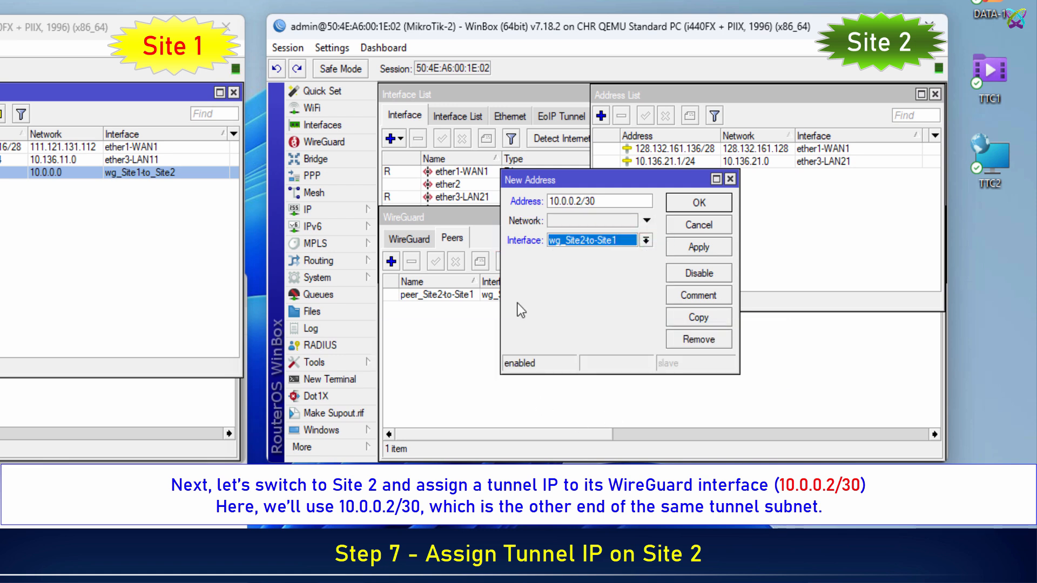
{"action": "left_click", "coordinate": [689, 247]}
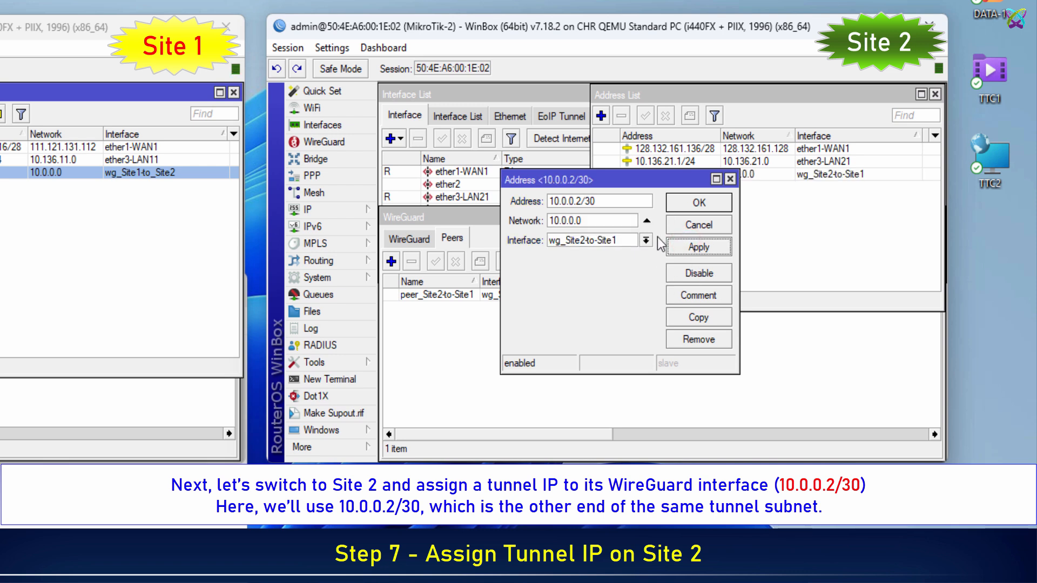
{"action": "left_click", "coordinate": [682, 208]}
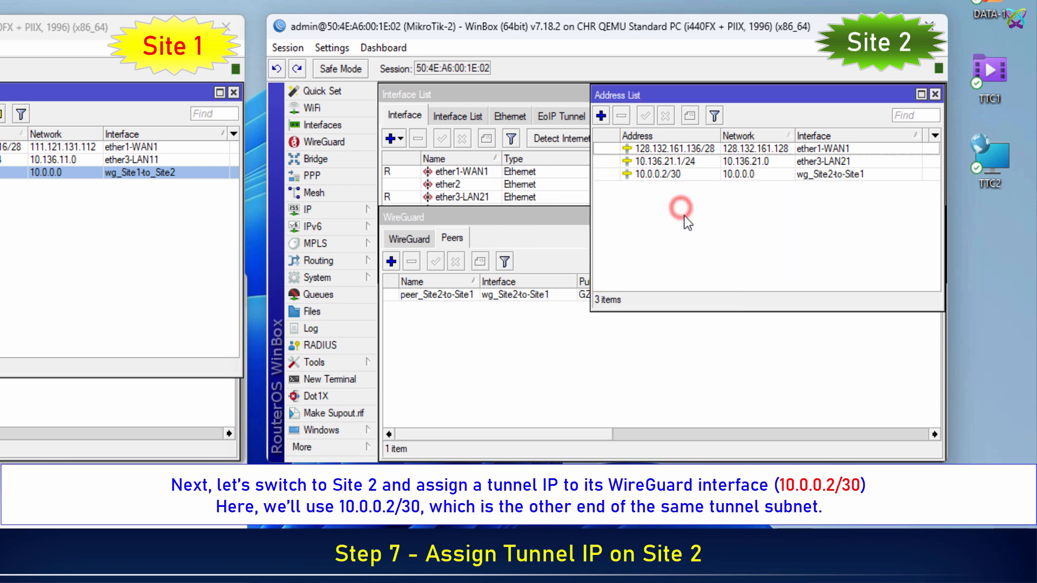
{"action": "left_click", "coordinate": [671, 177]}
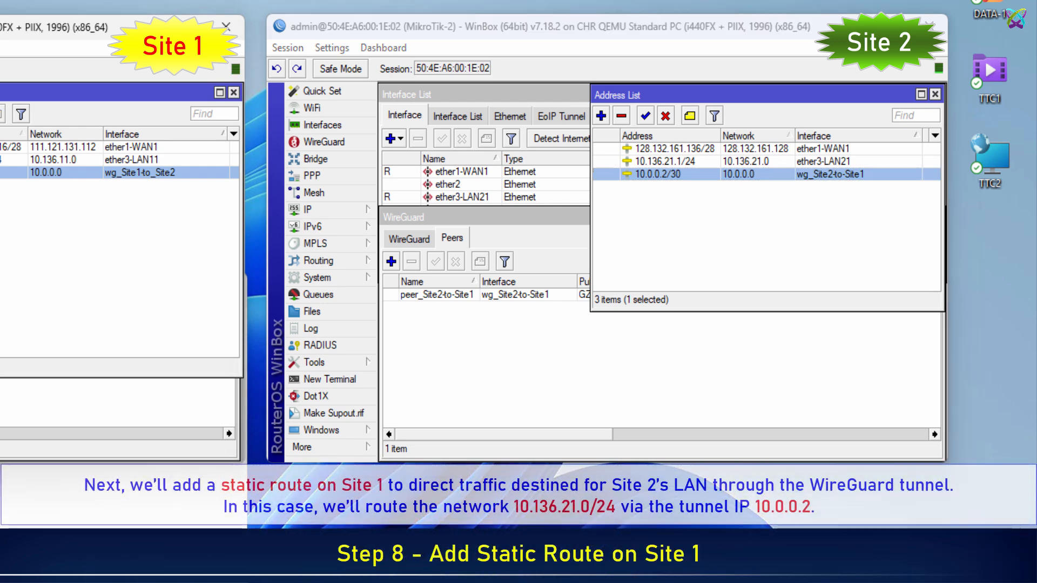
Step: Start a new static route on the Site 1 router with Site 2's LAN 10.136.21.0/24 as destination
{"action": "left_click", "coordinate": [121, 317]}
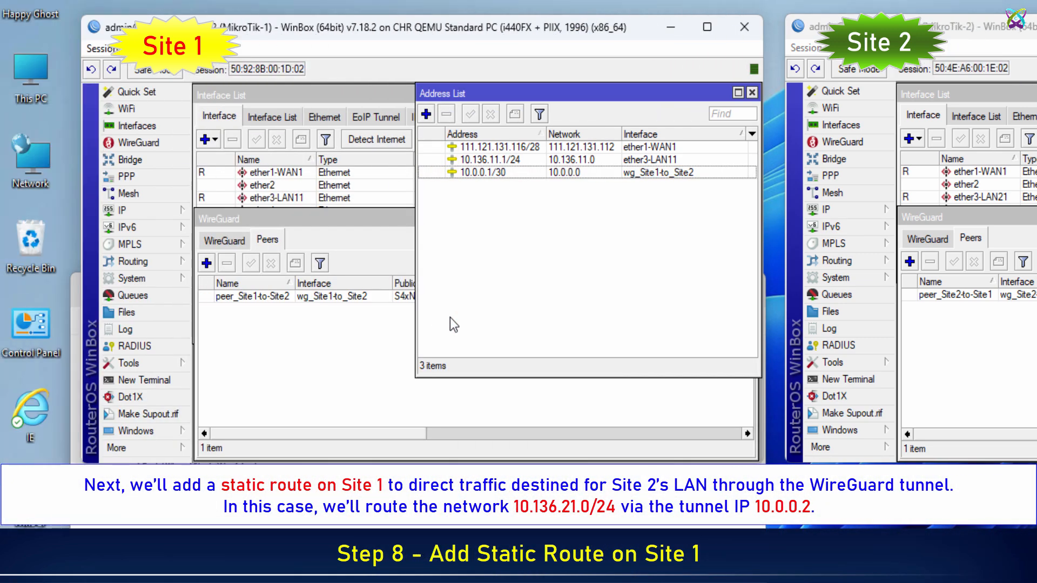
{"action": "left_click", "coordinate": [179, 210]}
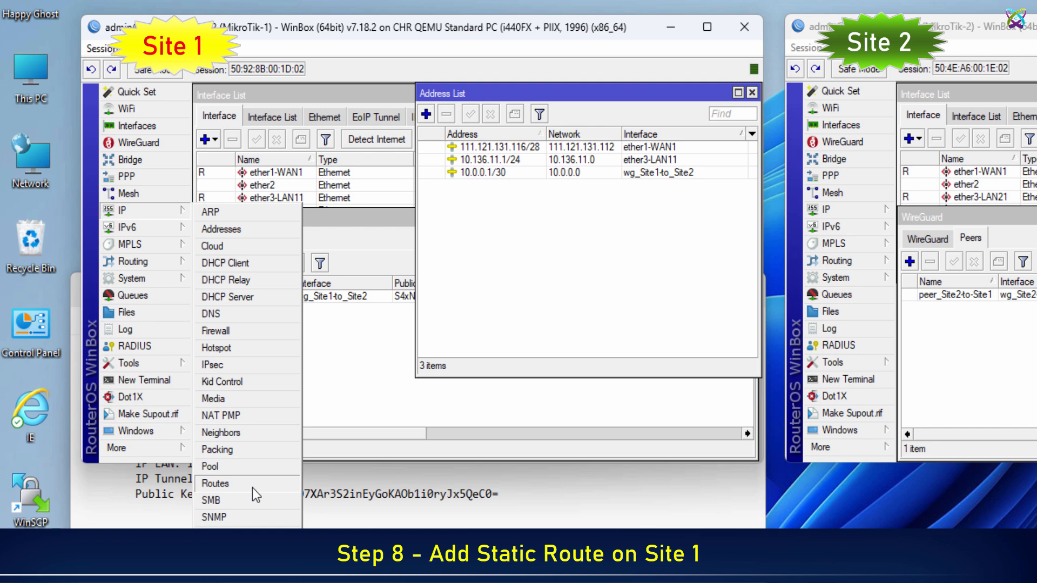
{"action": "left_click", "coordinate": [252, 487]}
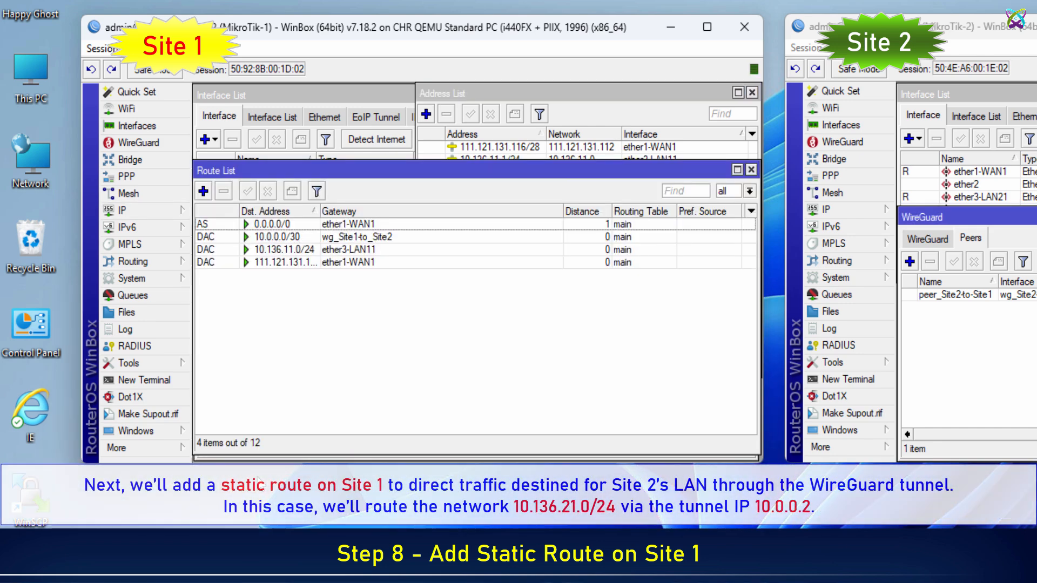
{"action": "left_click", "coordinate": [204, 192]}
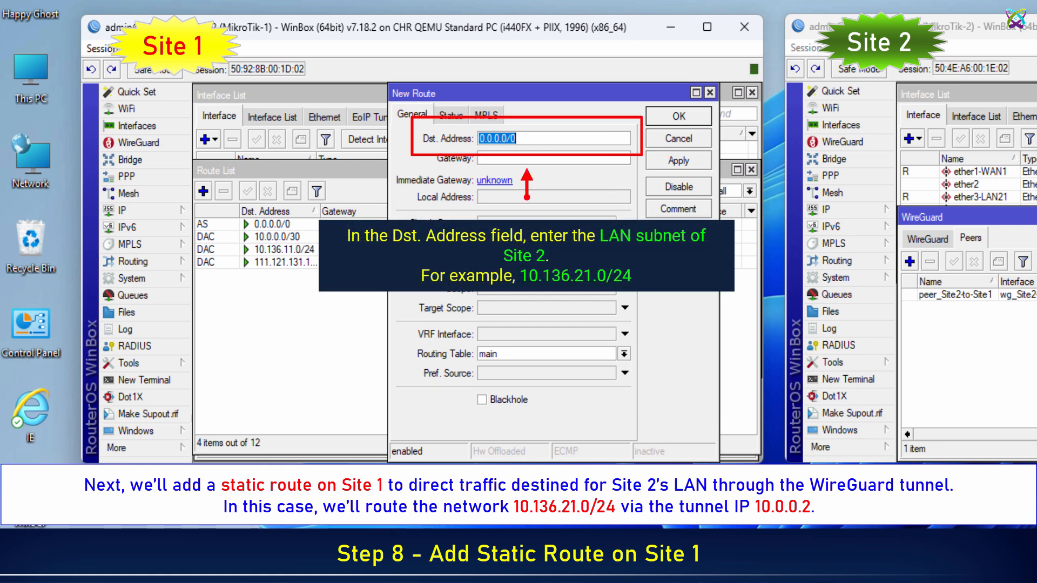
{"action": "type", "text": "10.136.21"}
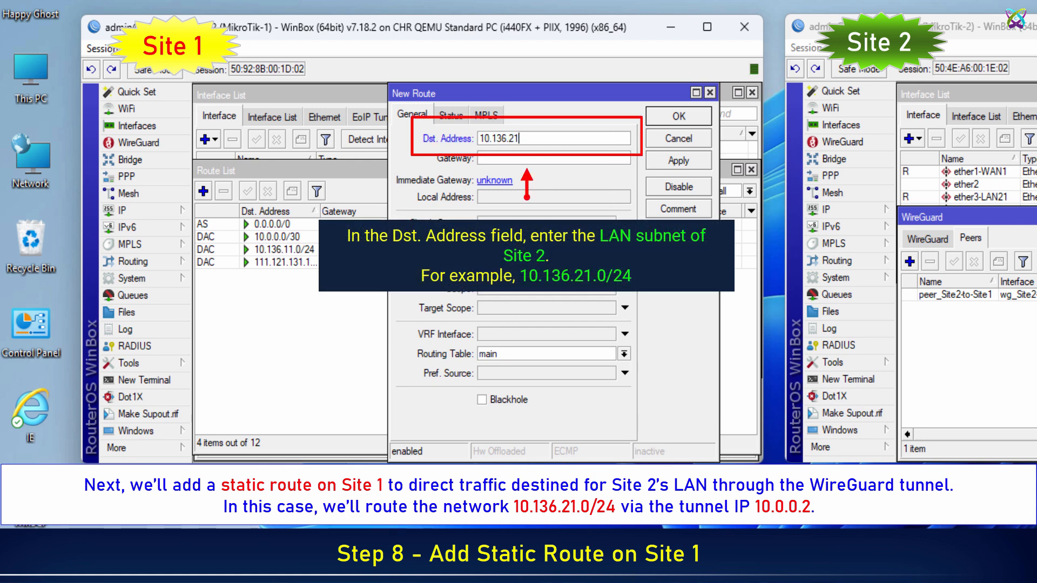
{"action": "type", "text": ".0/24"}
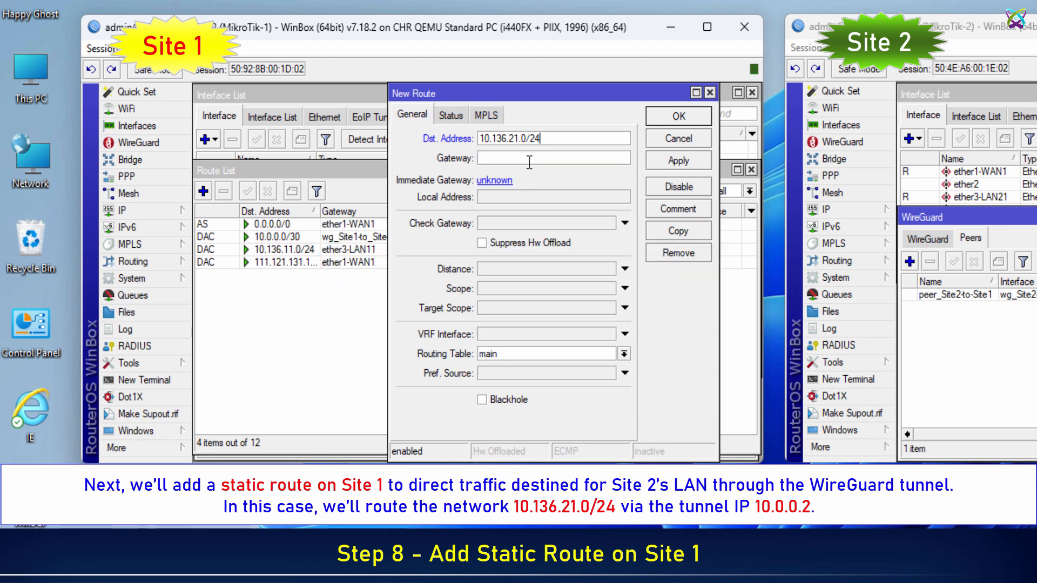
Step: Set the Site 1 route's gateway to 10.0.0.2 with gateway checking by ping, and save the route
{"action": "type", "text": "10"}
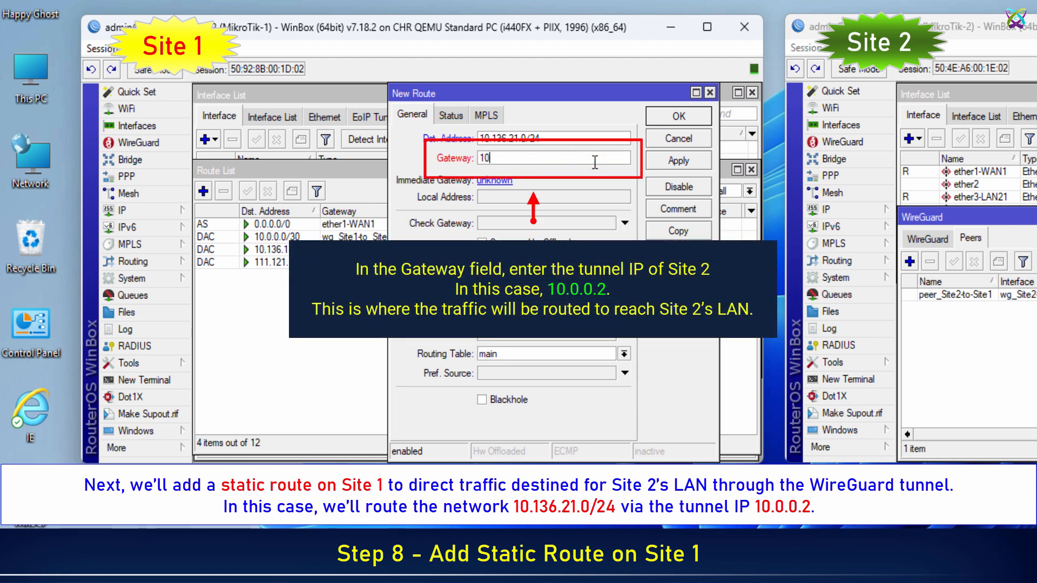
{"action": "type", "text": ".0.0.2"}
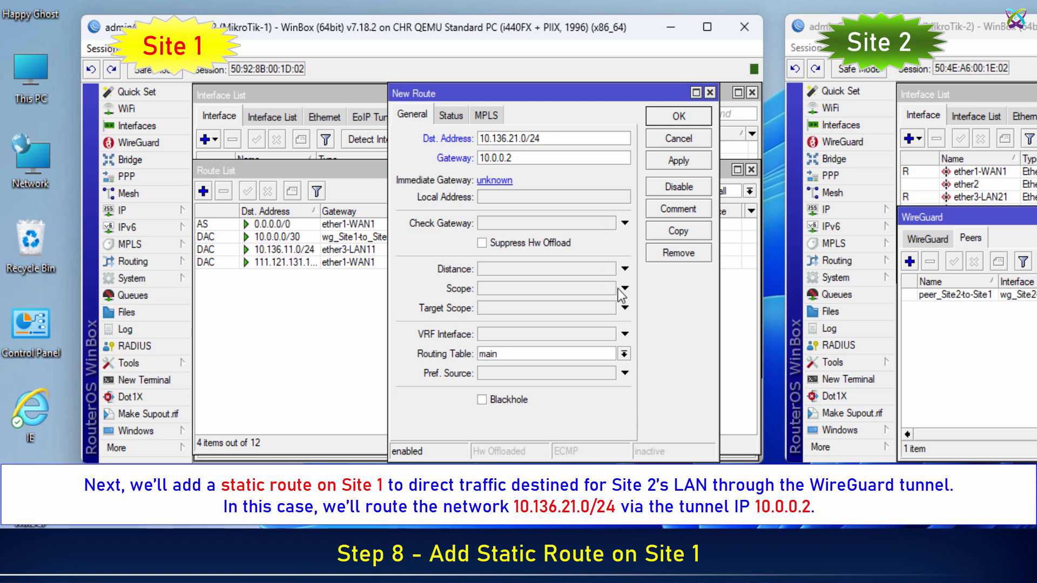
{"action": "left_click", "coordinate": [625, 223]}
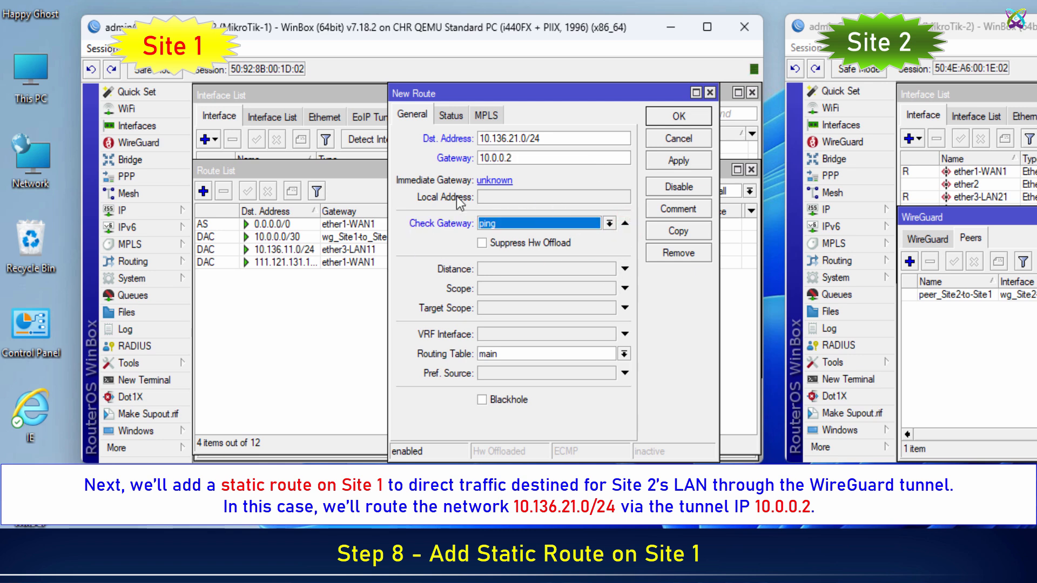
{"action": "left_click", "coordinate": [679, 165]}
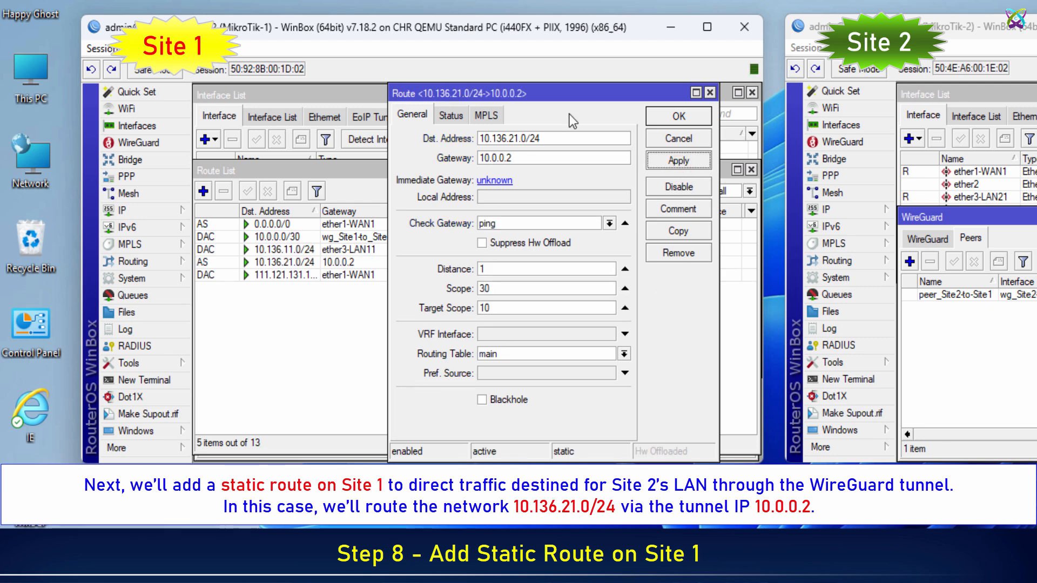
{"action": "left_click", "coordinate": [675, 115]}
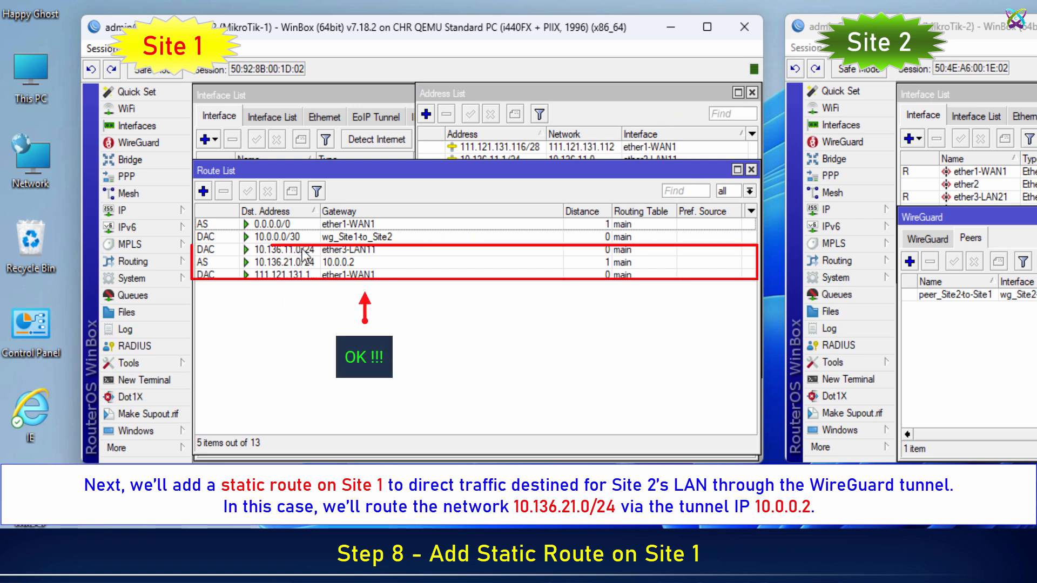
{"action": "left_click", "coordinate": [314, 263]}
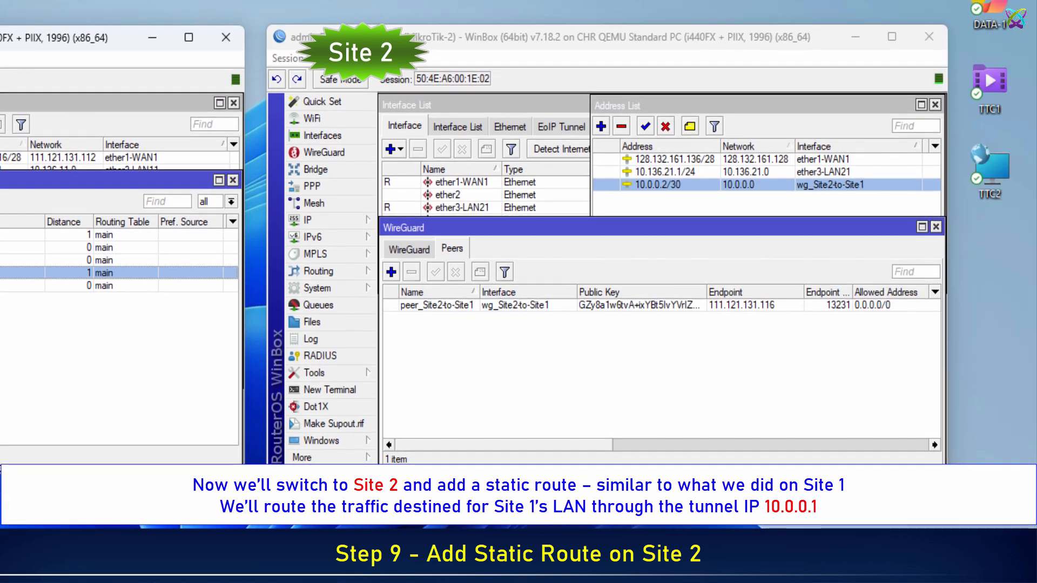
Step: Start a new static route on the Site 2 router with Site 1's LAN 10.136.11.0/24 as destination
{"action": "left_click", "coordinate": [410, 331]}
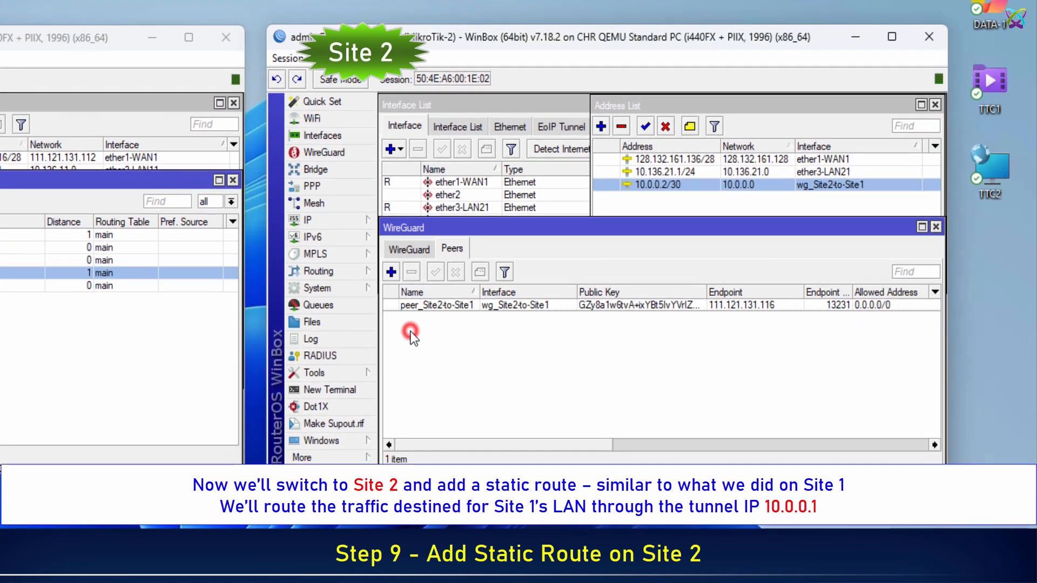
{"action": "left_click", "coordinate": [335, 222]}
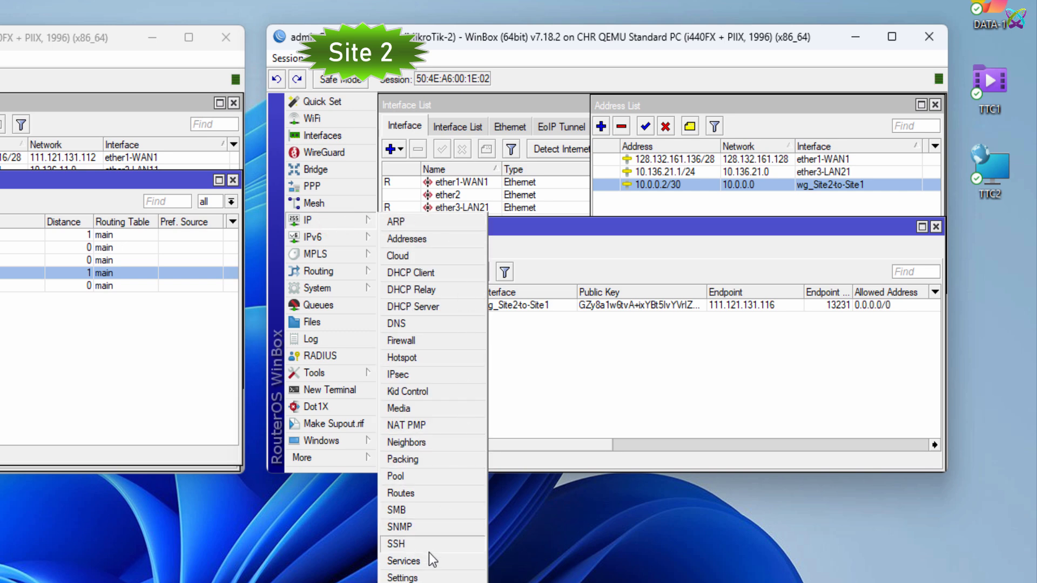
{"action": "left_click", "coordinate": [413, 491]}
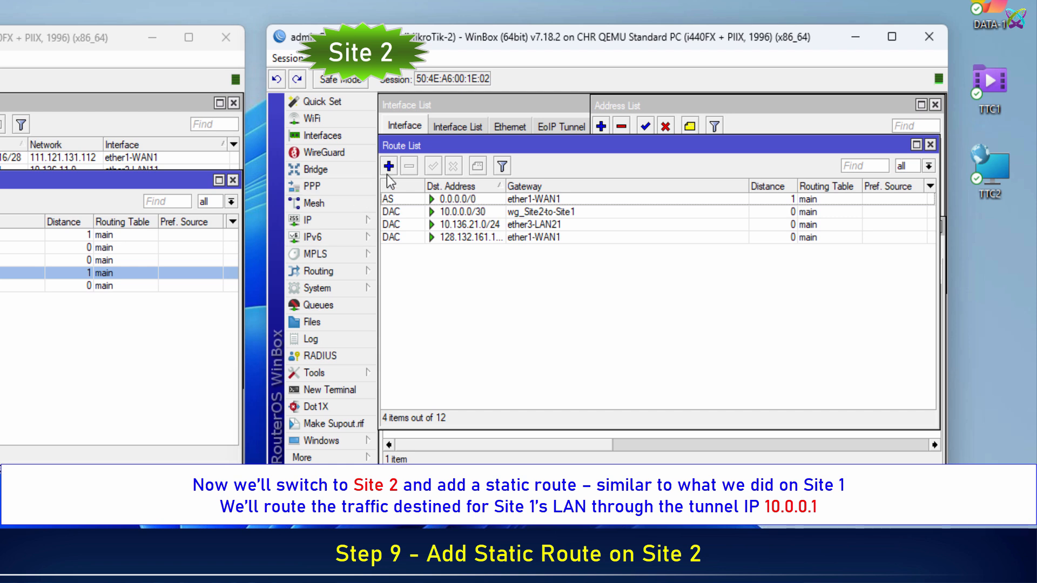
{"action": "left_click", "coordinate": [387, 172]}
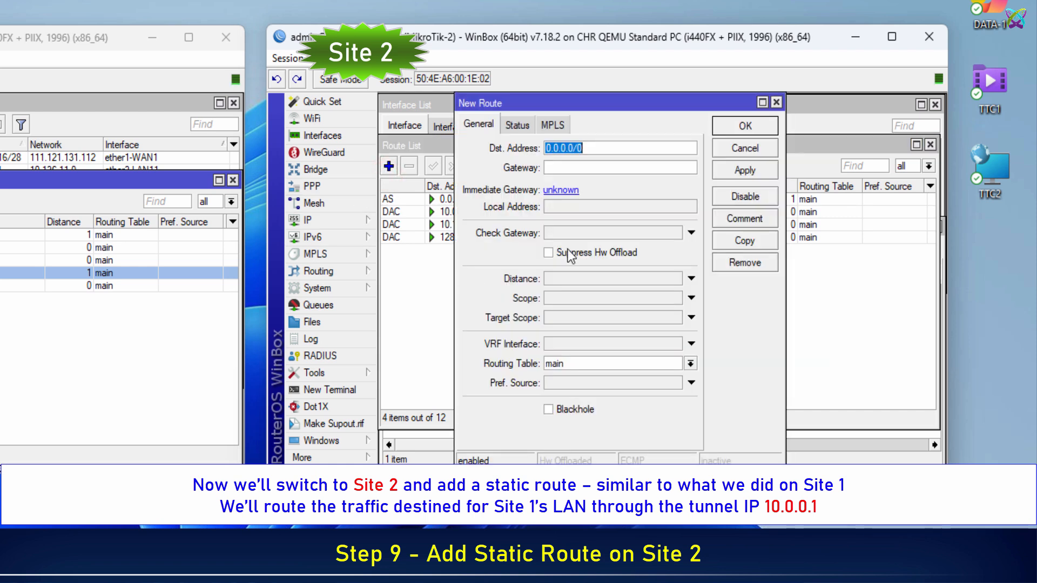
{"action": "type", "text": "10.136."}
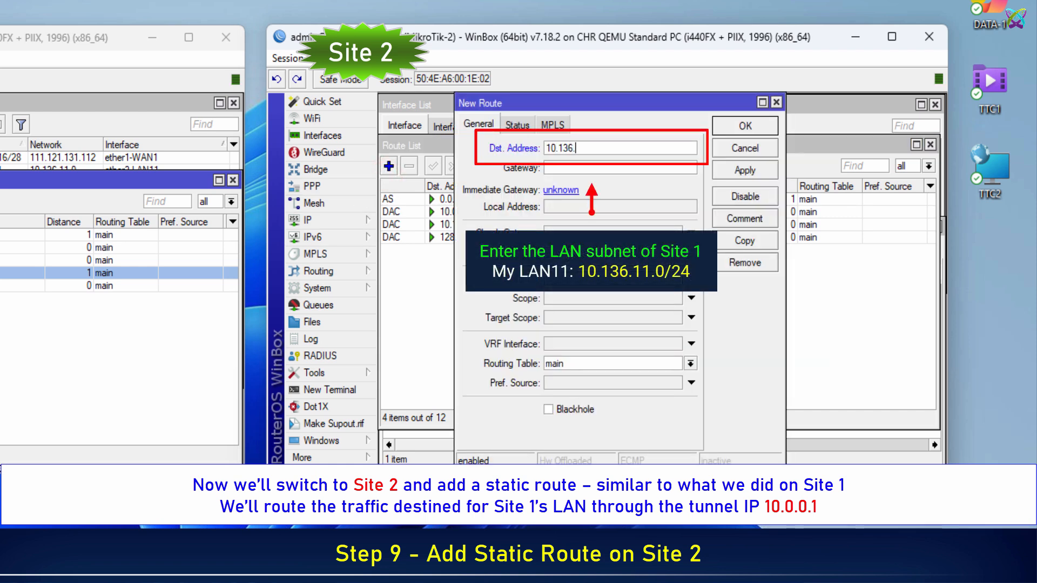
{"action": "type", "text": "11.0/24"}
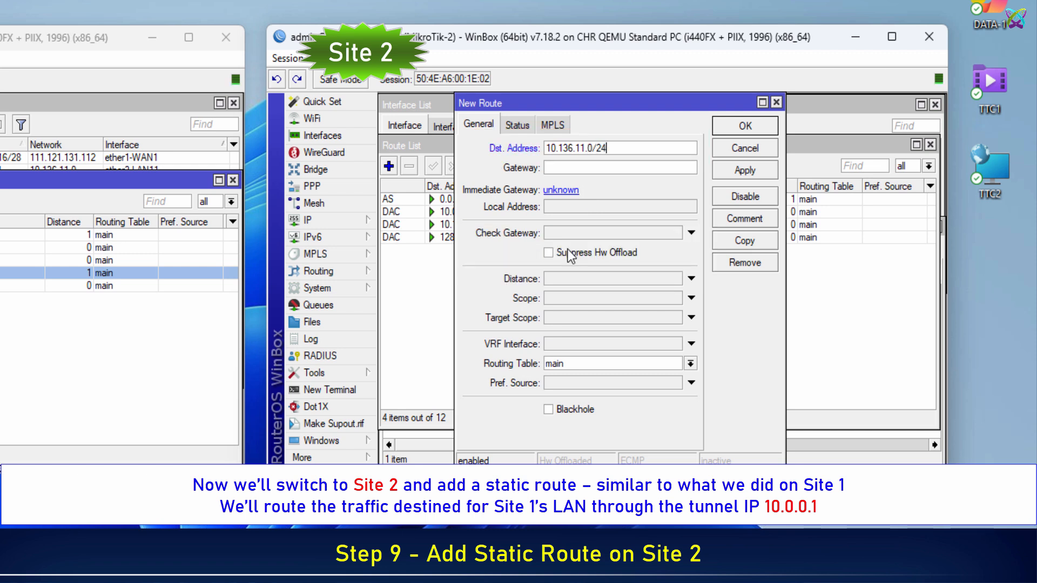
Step: Set the Site 2 route's gateway to 10.0.0.1 with gateway checking by ping, and save the route
{"action": "key", "text": "Tab"}
{"action": "type", "text": "10.0."}
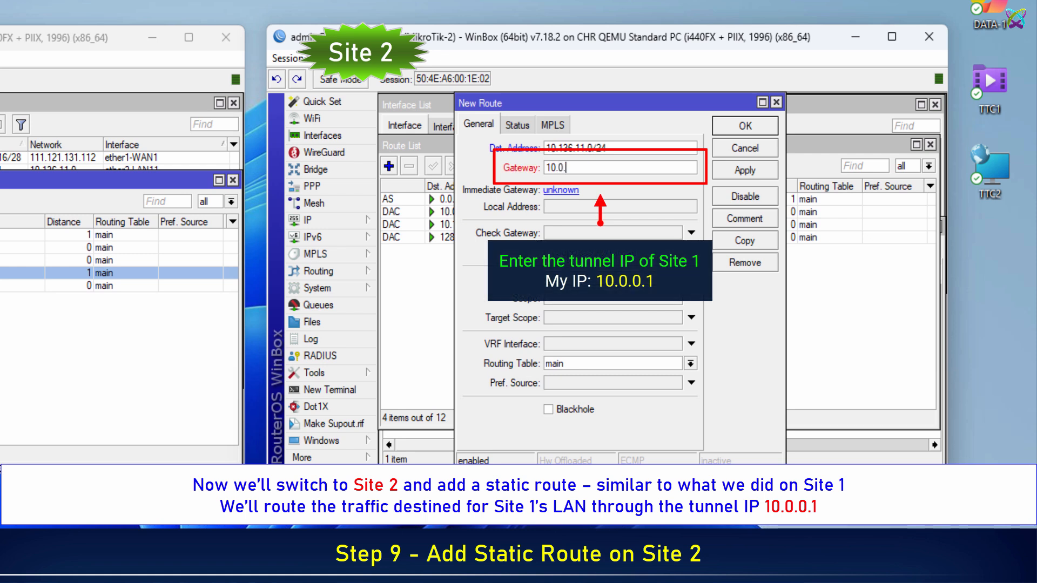
{"action": "type", "text": "0.1"}
{"action": "left_click", "coordinate": [691, 232]}
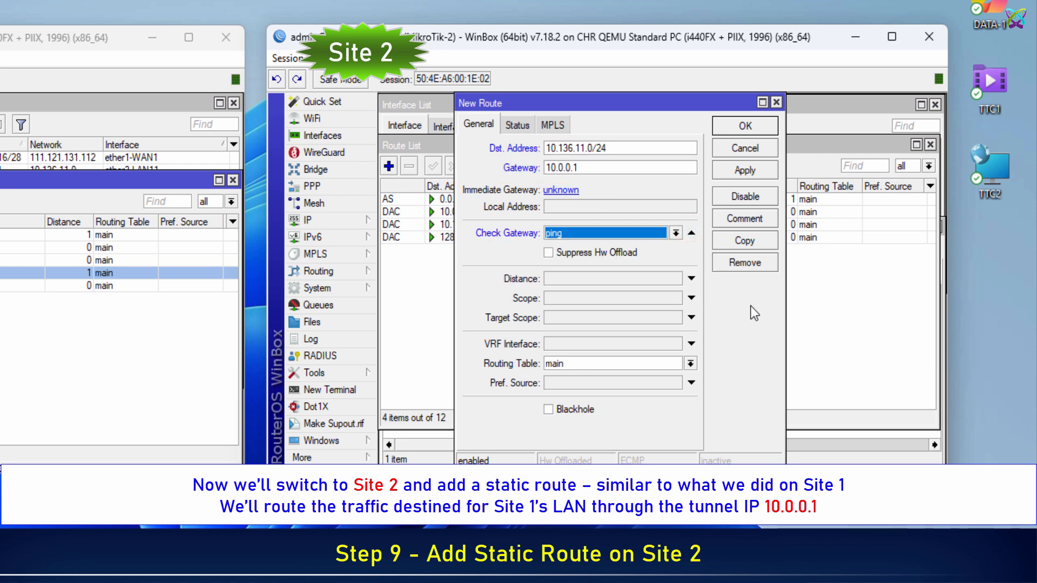
{"action": "left_click", "coordinate": [769, 172]}
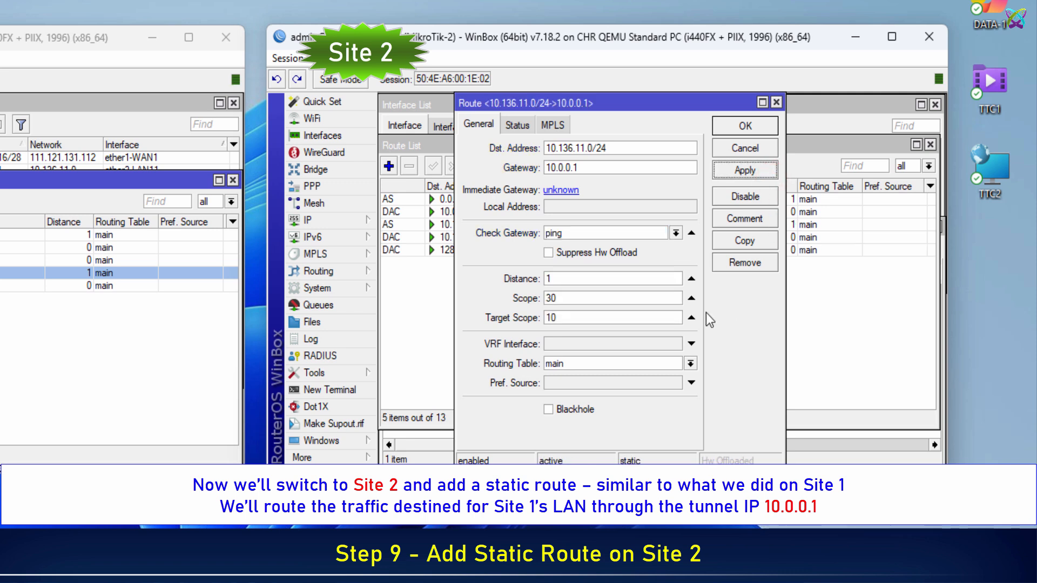
{"action": "left_click", "coordinate": [729, 128]}
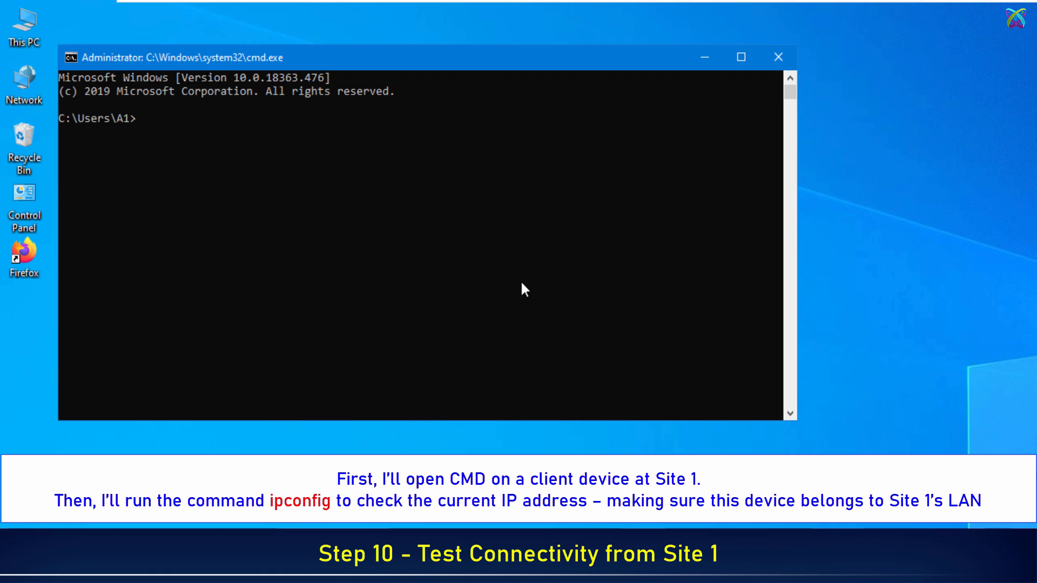
Step: In Command Prompt on the Site 1 client, check the IP configuration with ipconfig and ping Site 2's LAN gateway 10.136.21.1
{"action": "type", "text": "ipconfig"}
{"action": "key", "text": "Return"}
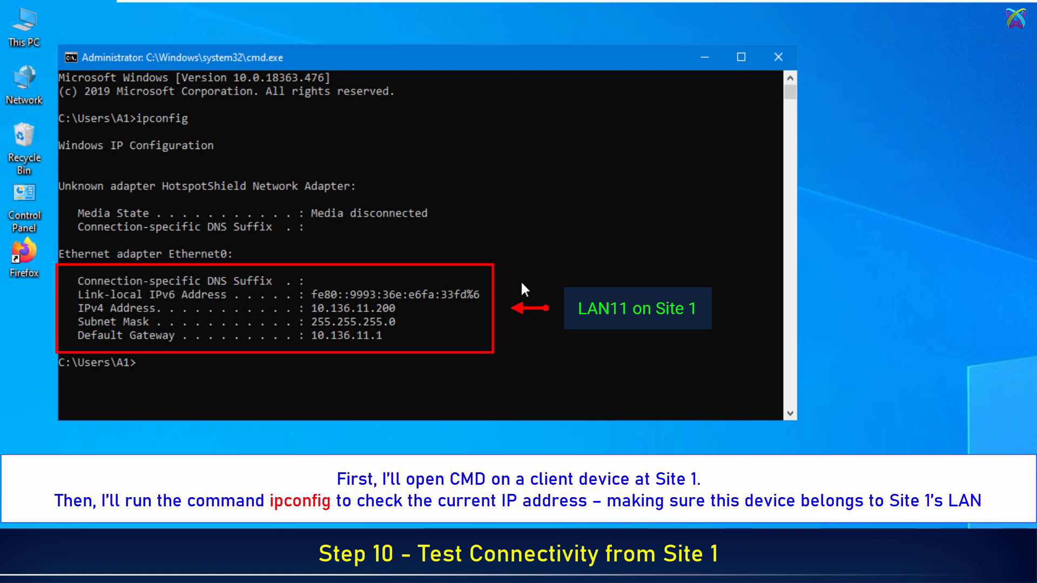
{"action": "type", "text": "ping"}
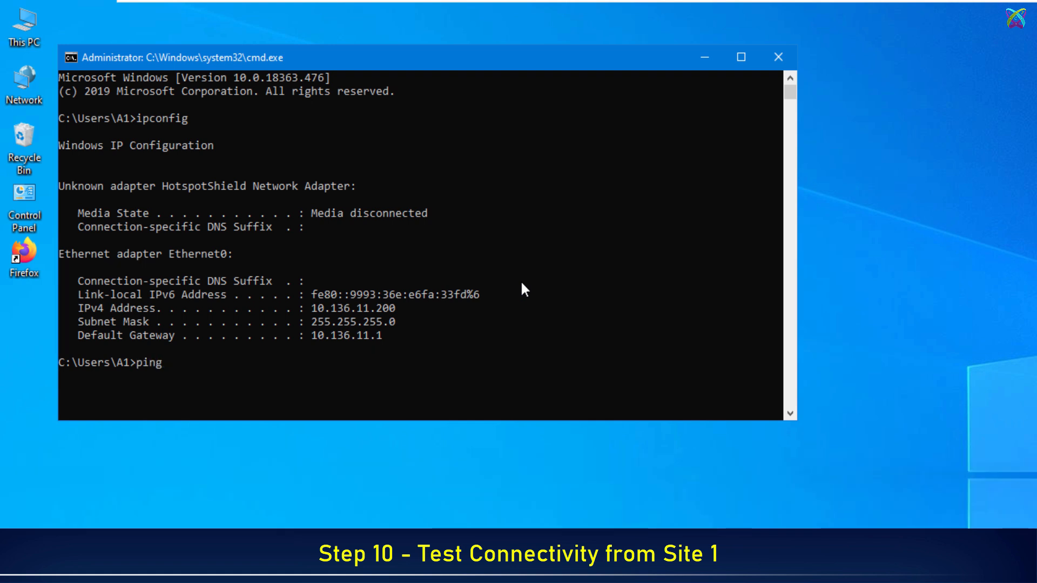
{"action": "type", "text": " 10.136.21.1"}
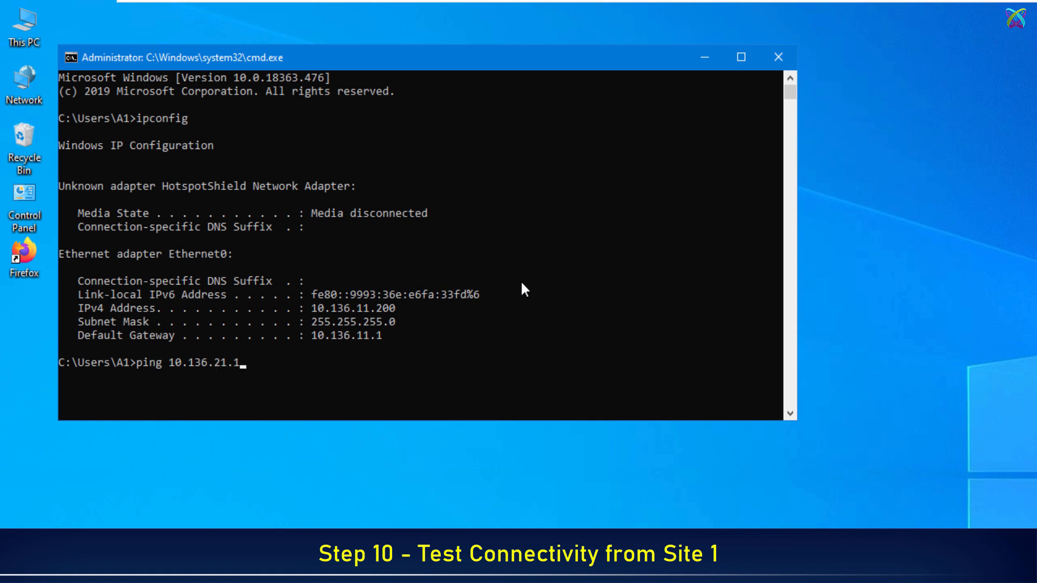
{"action": "key", "text": "Return"}
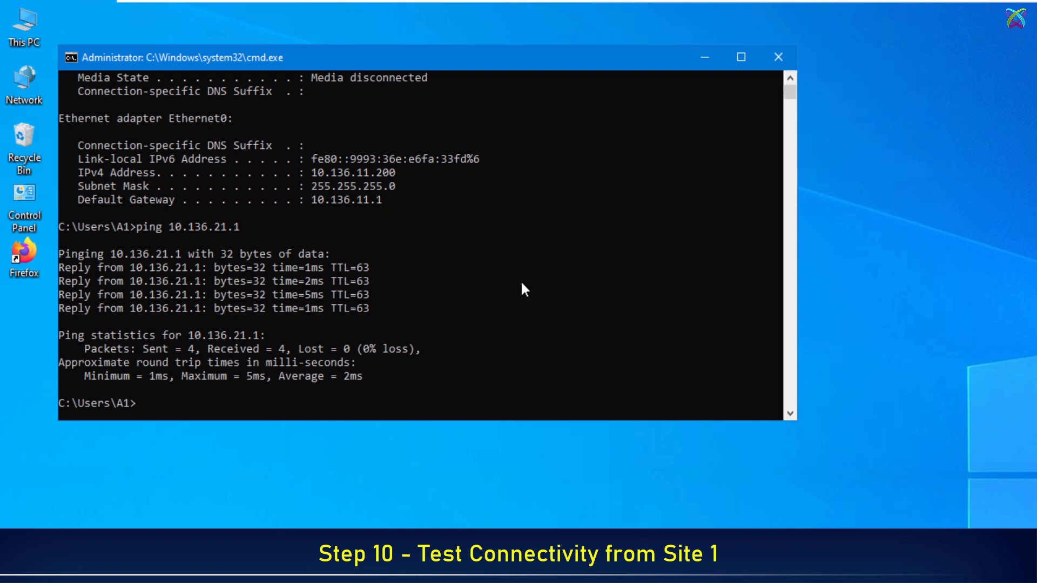
Step: Ping the Site 2 client at 10.136.21.200 from the Site 1 client
{"action": "key", "text": "Up"}
{"action": "key", "text": "BackSpace"}
{"action": "type", "text": "200"}
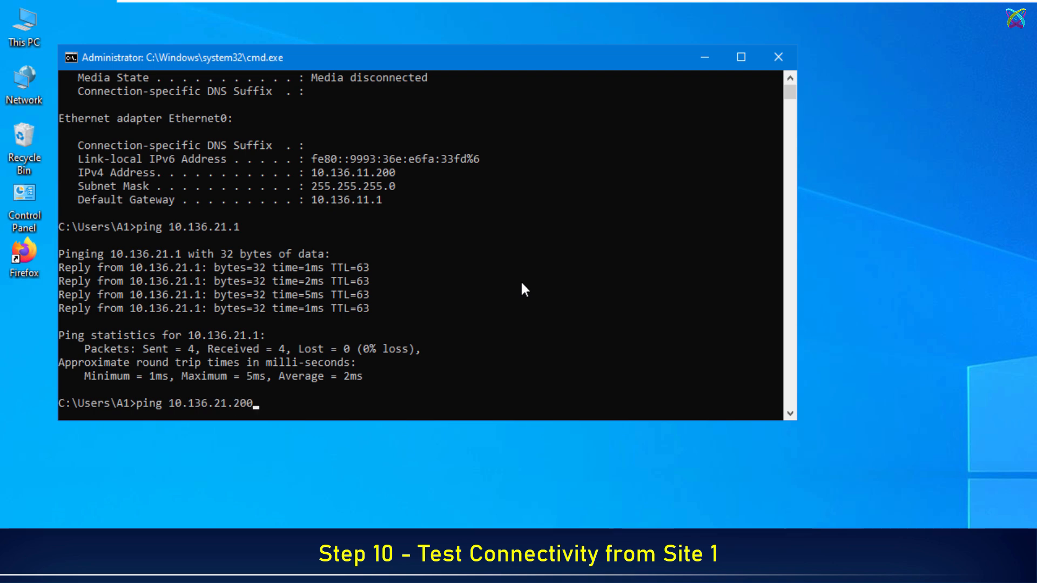
{"action": "key", "text": "Return"}
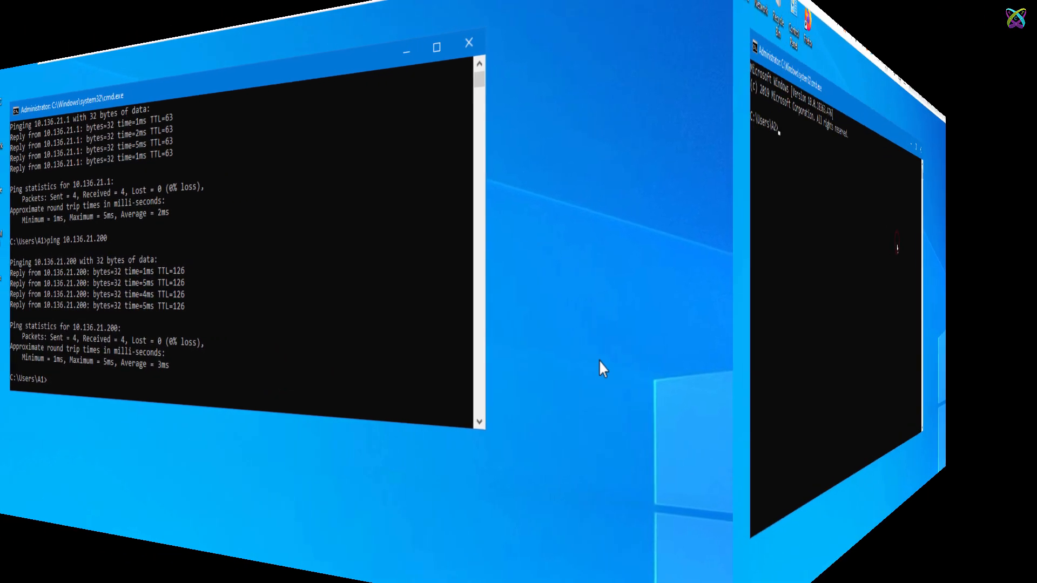
Step: In Command Prompt on the Site 2 client, check the IP configuration with ipconfig and ping Site 1's LAN gateway 10.136.11.1
{"action": "type", "text": "i"}
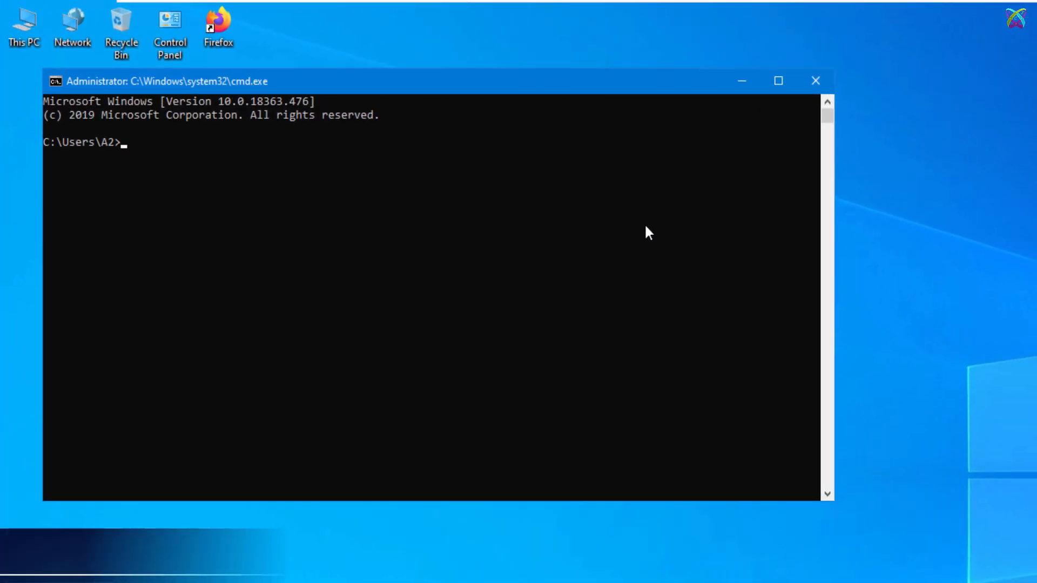
{"action": "type", "text": "pconfig"}
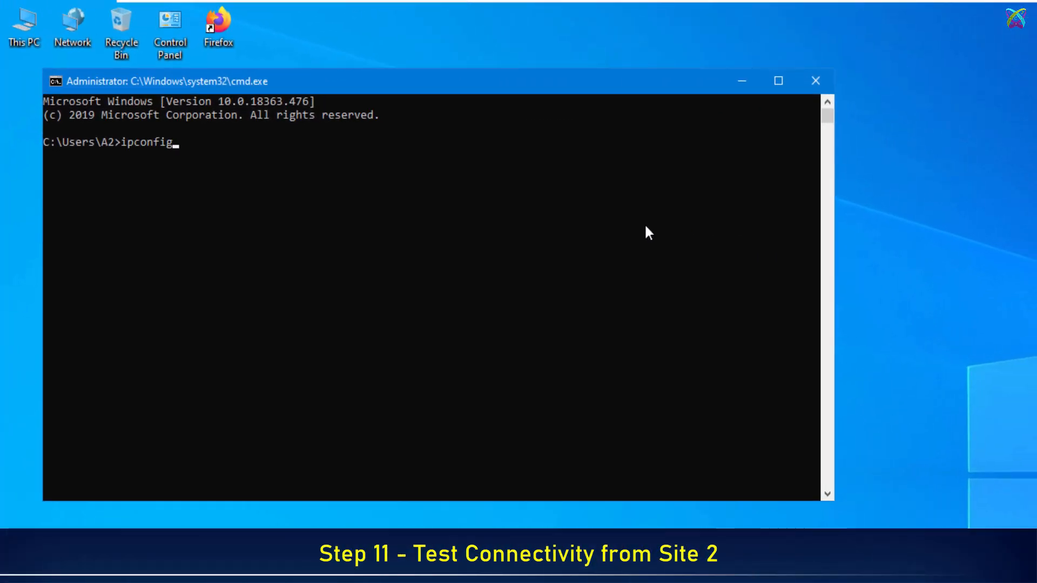
{"action": "key", "text": "Return"}
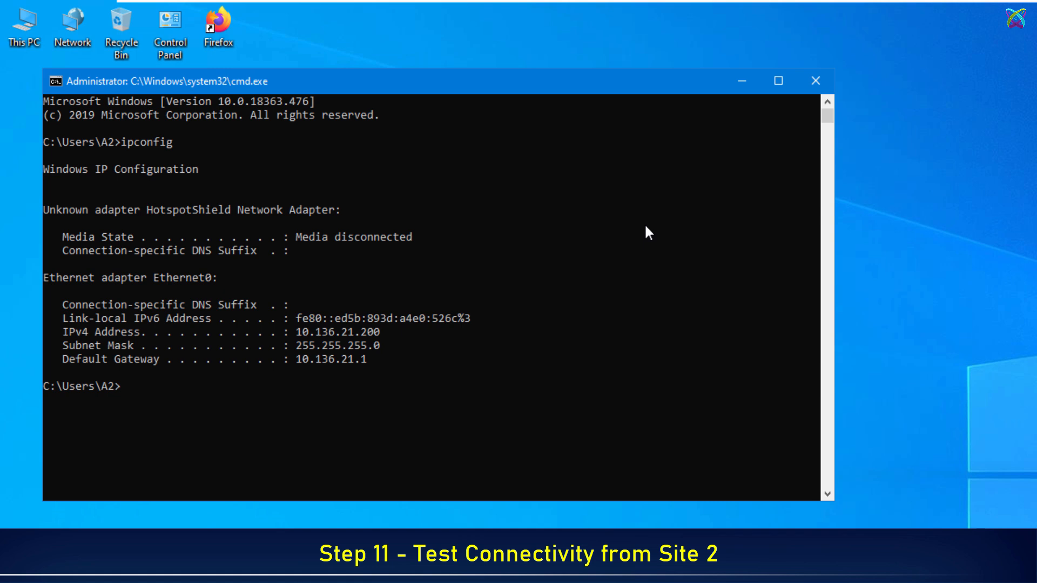
{"action": "type", "text": "ping 10.136.11.1"}
{"action": "key", "text": "Return"}
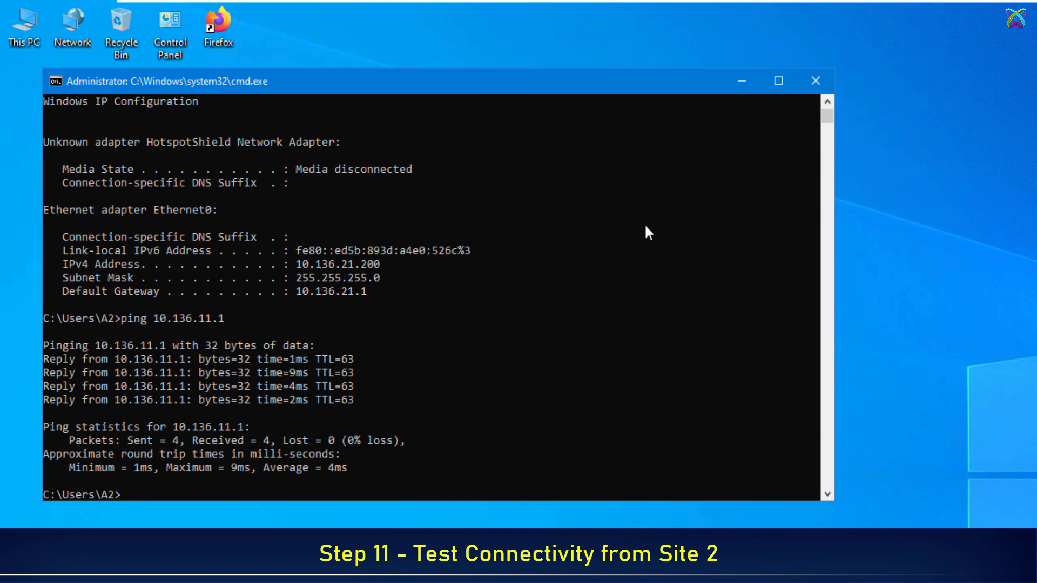
Step: Ping the Site 1 client at 10.136.11.200 from the Site 2 client
{"action": "key", "text": "Up"}
{"action": "key", "text": "BackSpace"}
{"action": "type", "text": "200"}
{"action": "key", "text": "Return"}
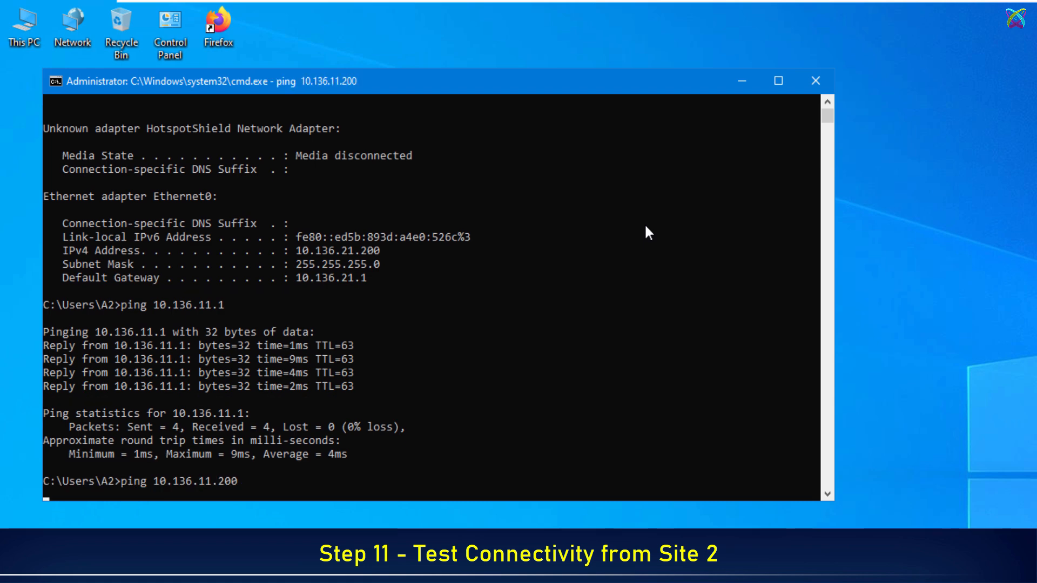